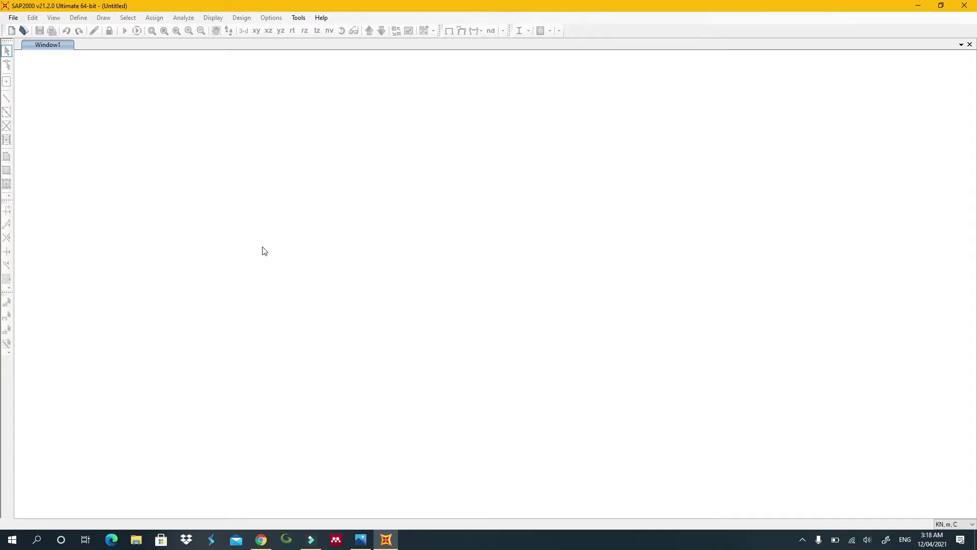
Step: Start a new 2D sloped truss model with custom grid spacing and open its grid data for editing
{"action": "left_click", "coordinate": [11, 32]}
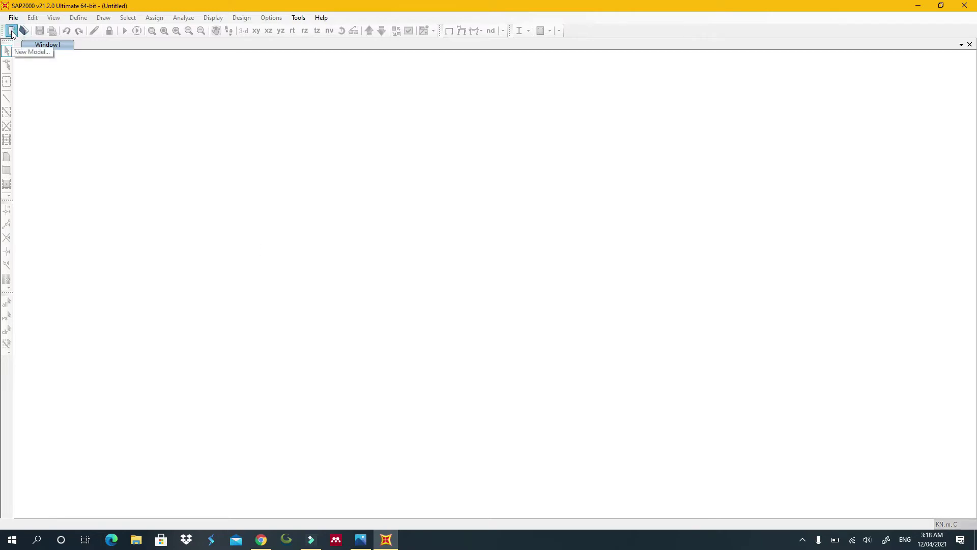
{"action": "left_click", "coordinate": [11, 32]}
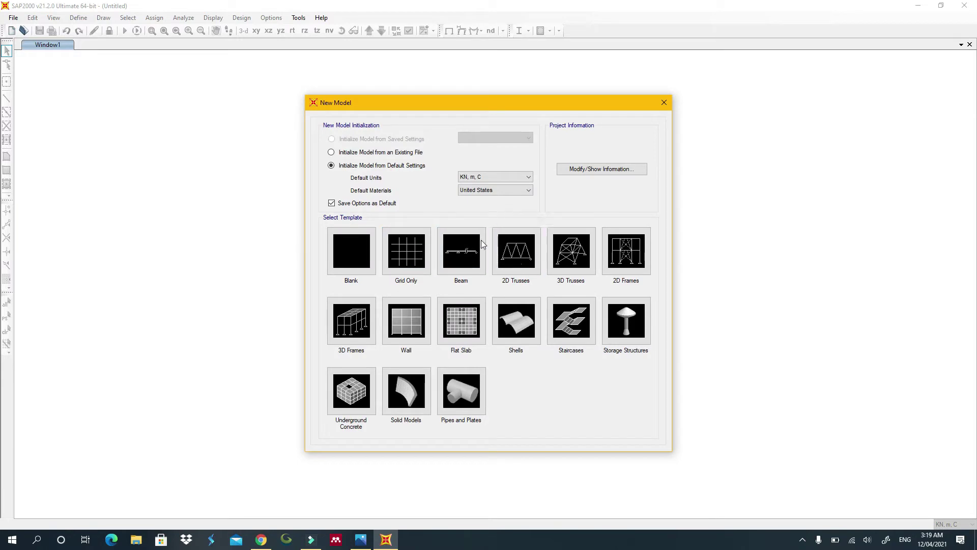
{"action": "left_click", "coordinate": [514, 252]}
{"action": "left_click", "coordinate": [507, 242]}
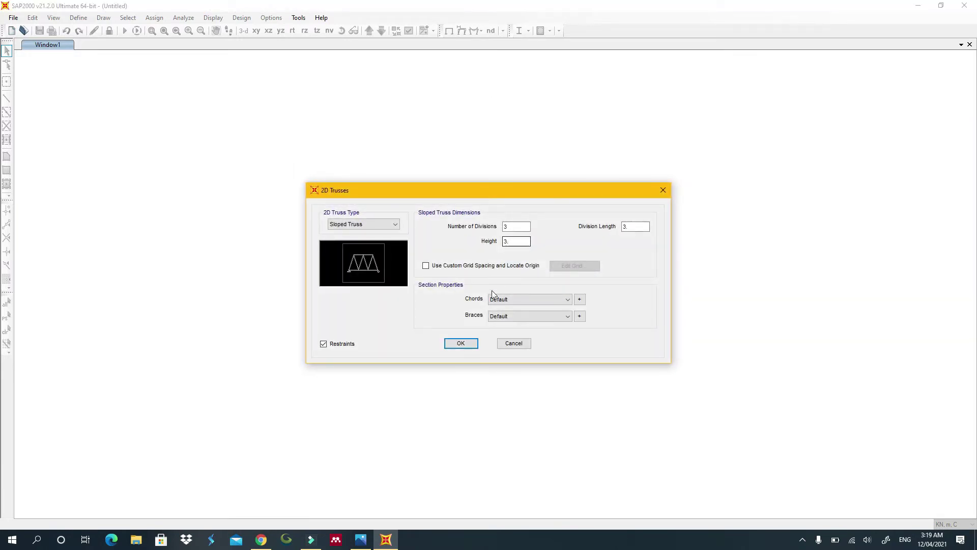
{"action": "left_click", "coordinate": [426, 265]}
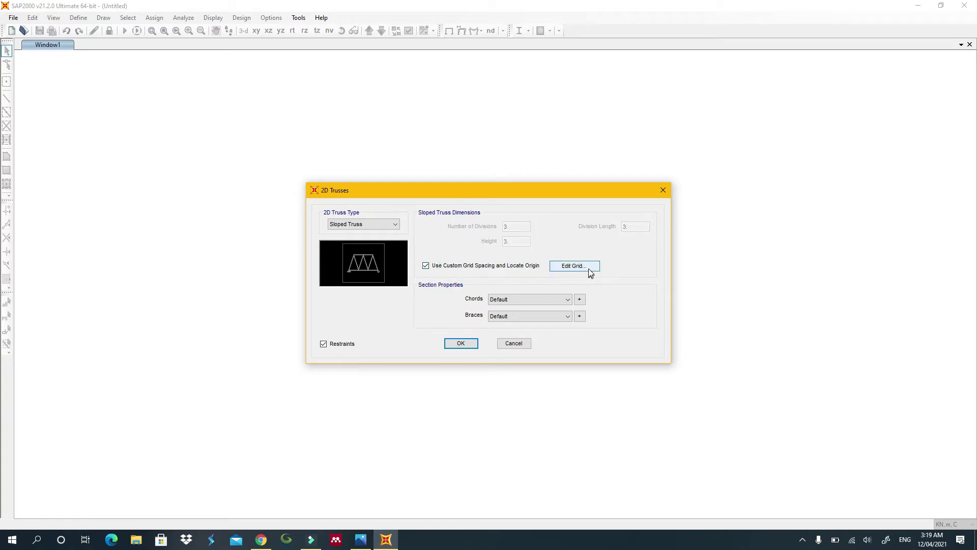
{"action": "left_click", "coordinate": [572, 266]}
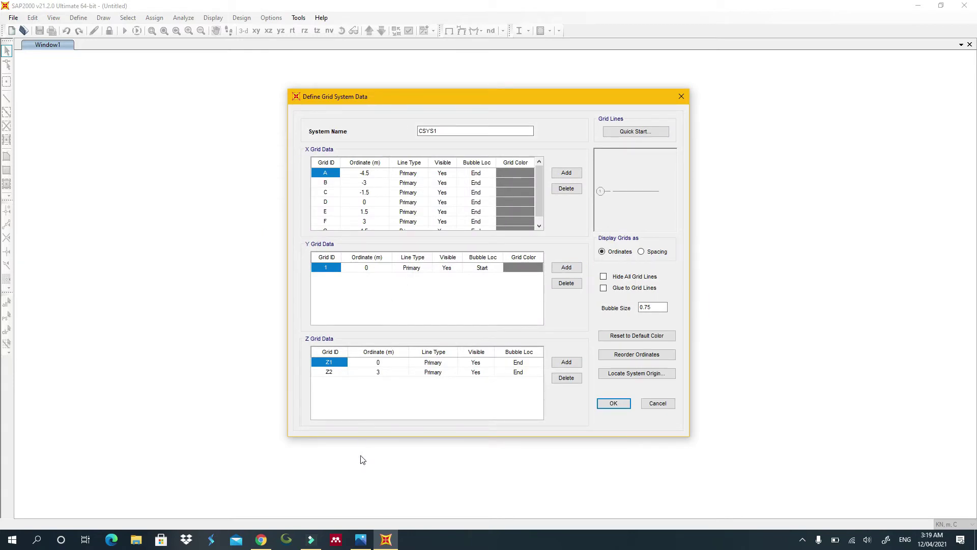
Step: Check the truss figure's spans and set the X grid ordinates to A = 0, B = 2 and C = 4 m
{"action": "left_click", "coordinate": [361, 540]}
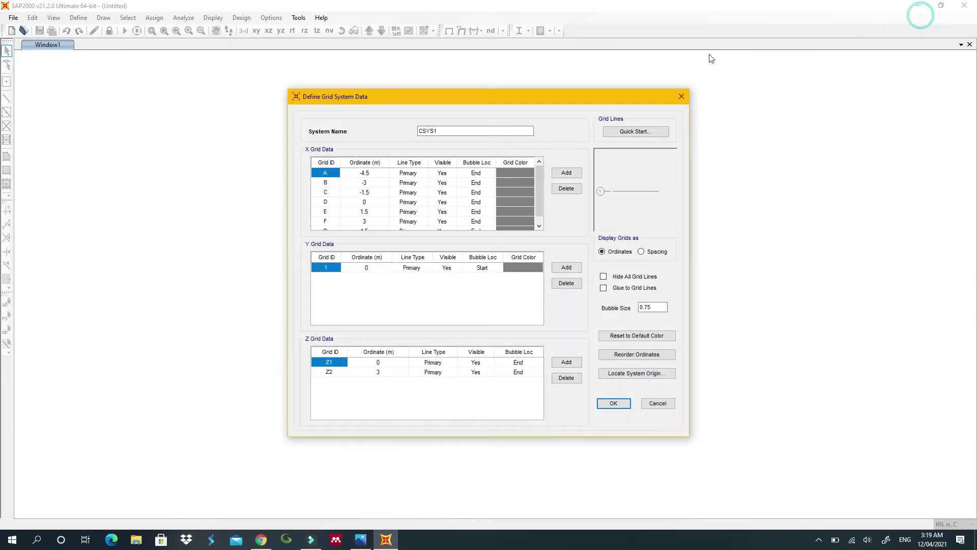
{"action": "left_click", "coordinate": [919, 8]}
{"action": "scroll", "coordinate": [387, 191], "scroll_direction": "down", "scroll_amount": 1}
{"action": "scroll", "coordinate": [386, 189], "scroll_direction": "up", "scroll_amount": 1}
{"action": "left_click", "coordinate": [378, 172]}
{"action": "left_click", "coordinate": [377, 172]}
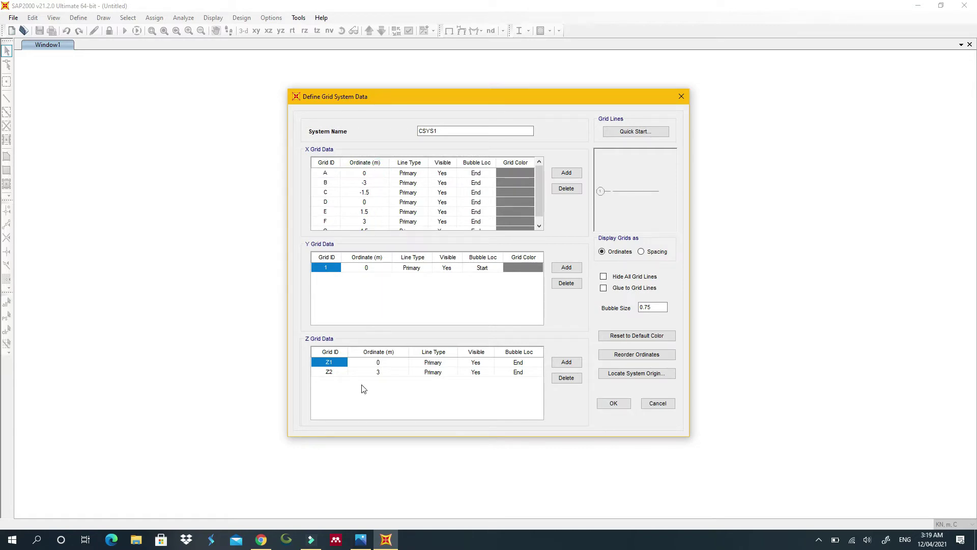
{"action": "left_click", "coordinate": [376, 184]}
{"action": "type", "text": "2"}
{"action": "left_click", "coordinate": [375, 192]}
{"action": "type", "text": "4"}
Step: Delete the surplus X grid lines D, E, F and G, keeping only A to C
{"action": "left_click", "coordinate": [378, 227]}
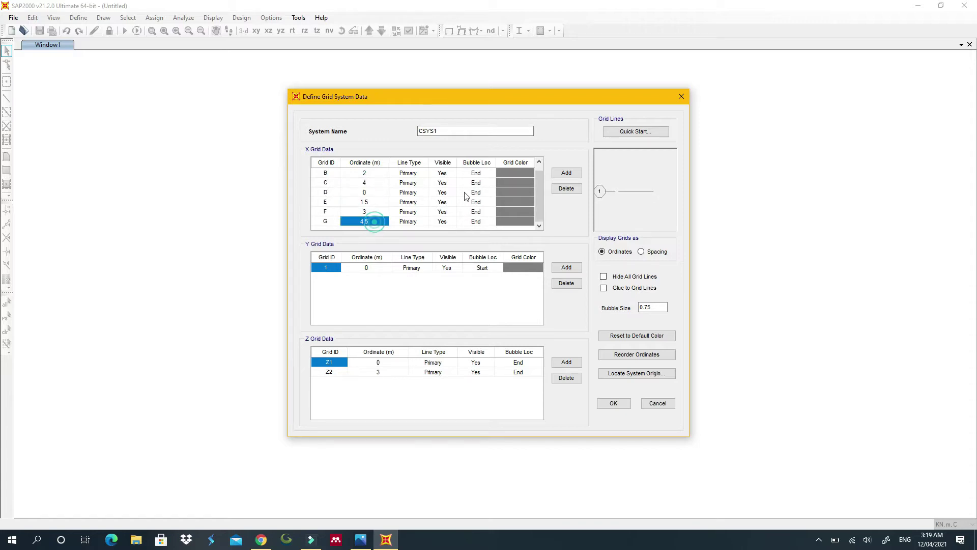
{"action": "left_click", "coordinate": [570, 188]}
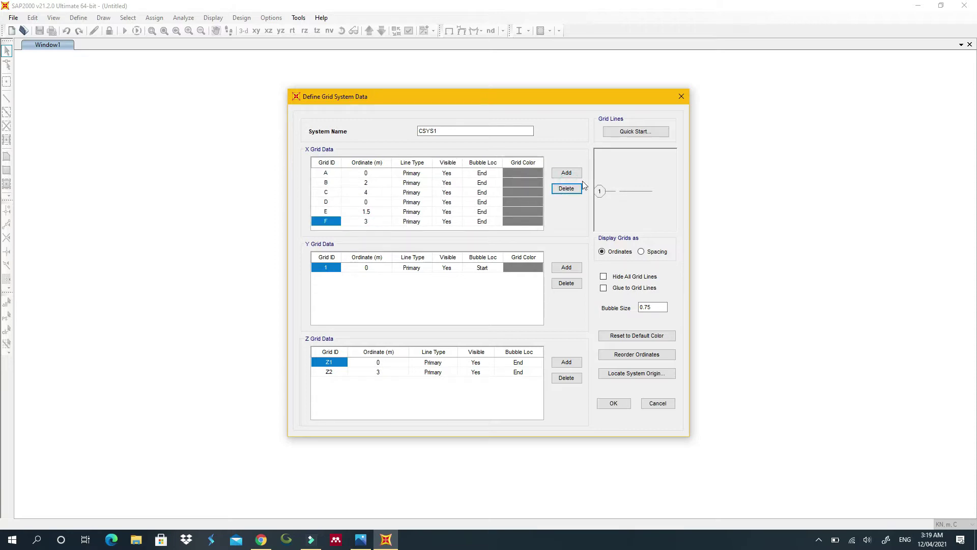
{"action": "left_click", "coordinate": [575, 190]}
{"action": "left_click", "coordinate": [570, 189]}
{"action": "left_click", "coordinate": [570, 188]}
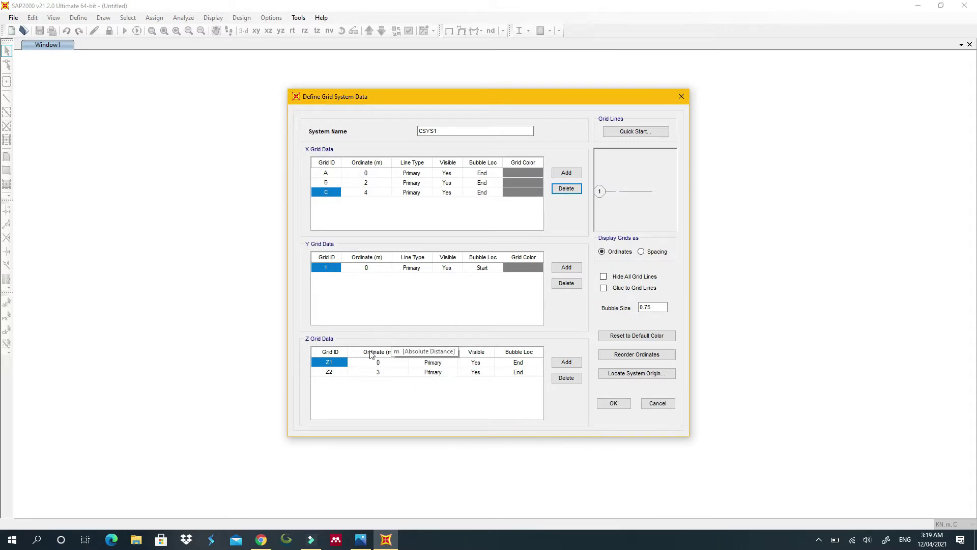
Step: Check the height in the truss figure, set the Z2 grid ordinate to 2 m and generate the truss model
{"action": "left_click", "coordinate": [360, 540]}
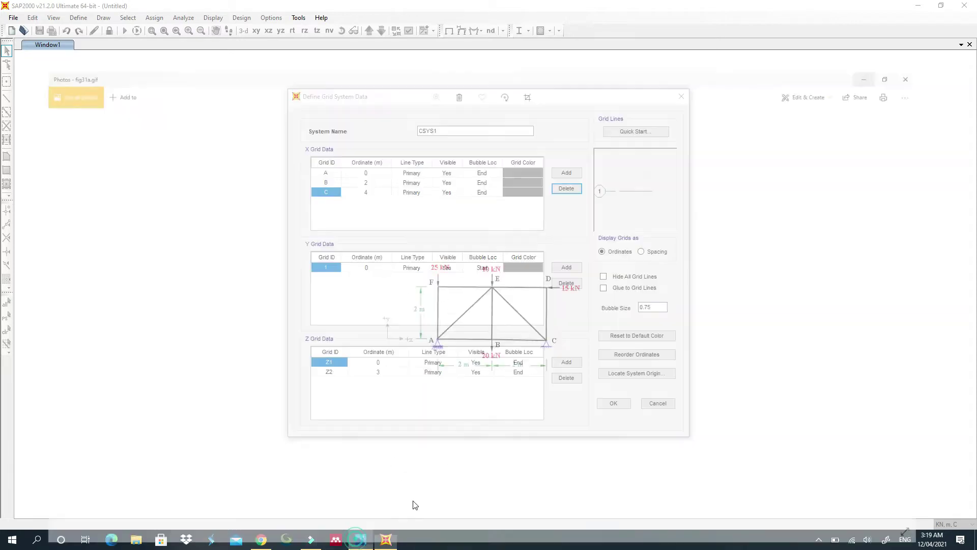
{"action": "left_click", "coordinate": [918, 8]}
{"action": "left_click", "coordinate": [378, 372]}
{"action": "type", "text": "2"}
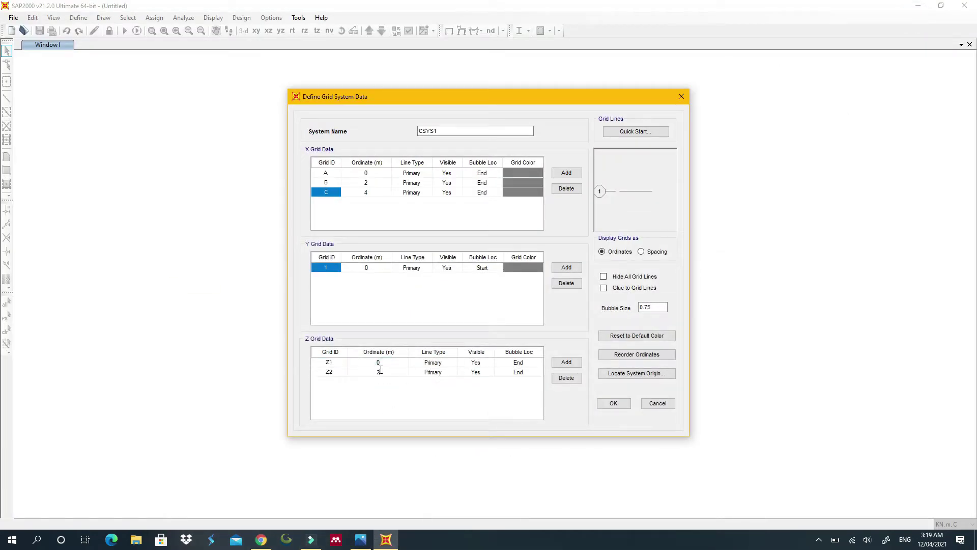
{"action": "key", "text": "Return"}
{"action": "left_click", "coordinate": [623, 405]}
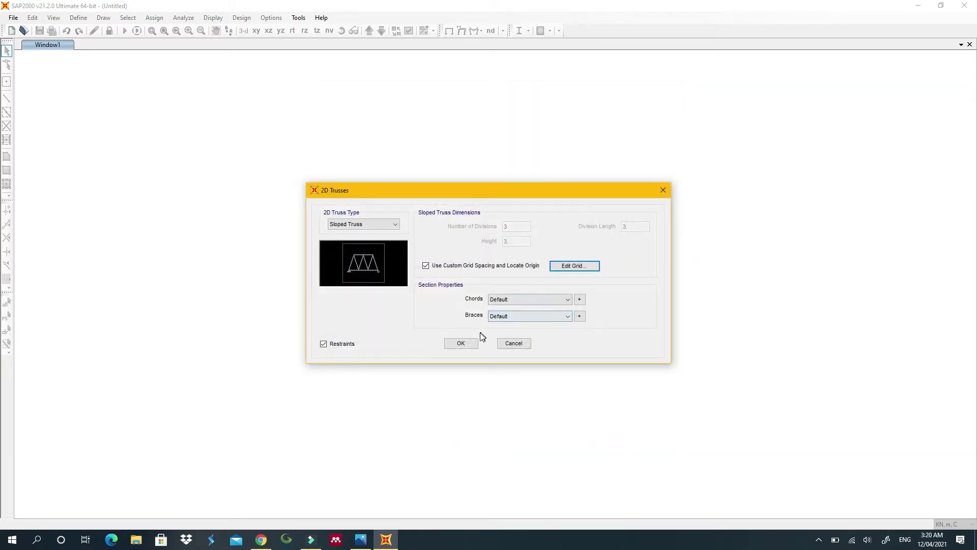
{"action": "left_click", "coordinate": [461, 344]}
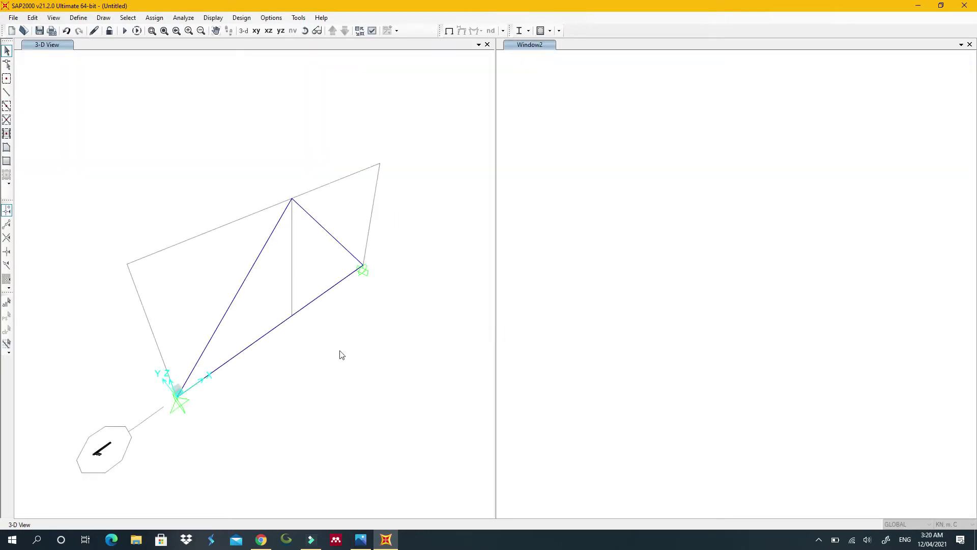
Step: Close the separate 3-D view window and show the truss in the X-Z plane at Y=0 in the remaining view
{"action": "left_click", "coordinate": [487, 45]}
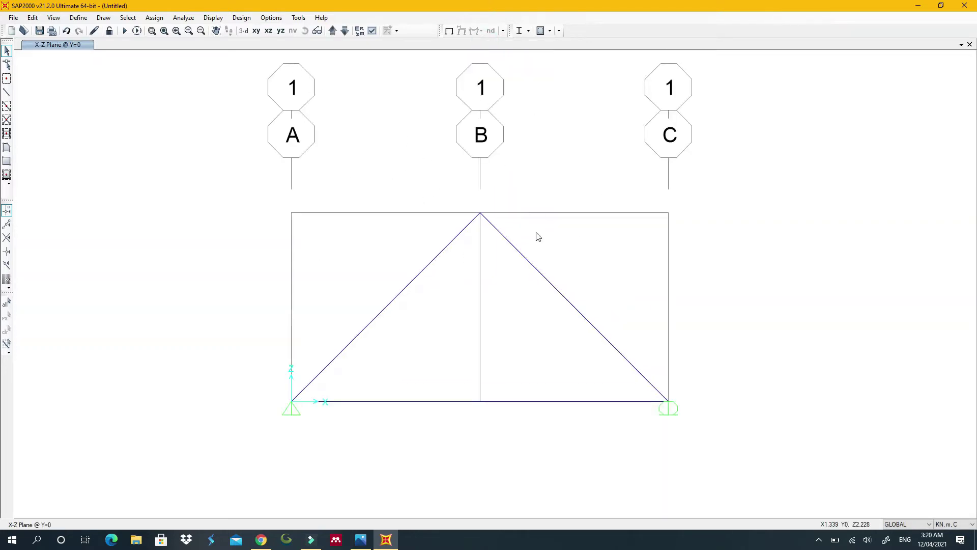
{"action": "left_click", "coordinate": [244, 31]}
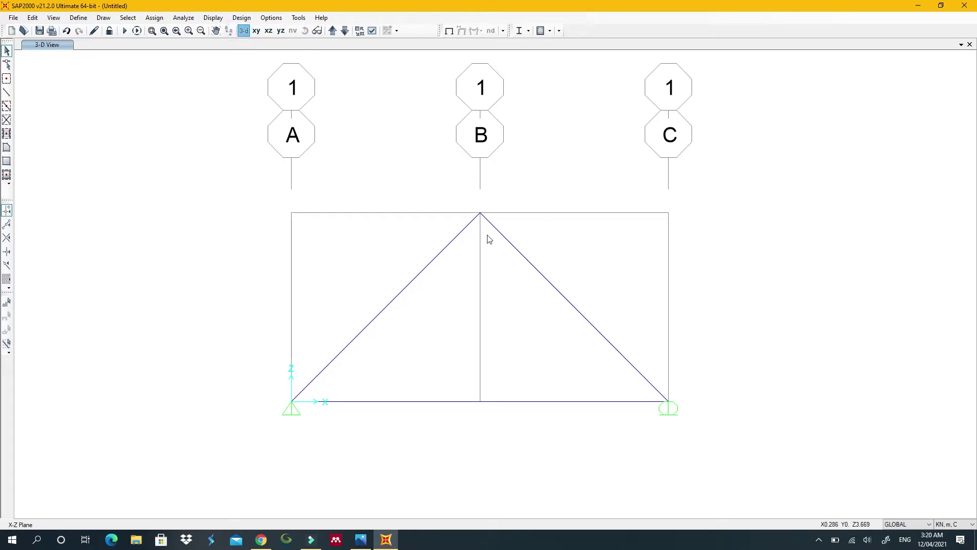
{"action": "left_click", "coordinate": [268, 31]}
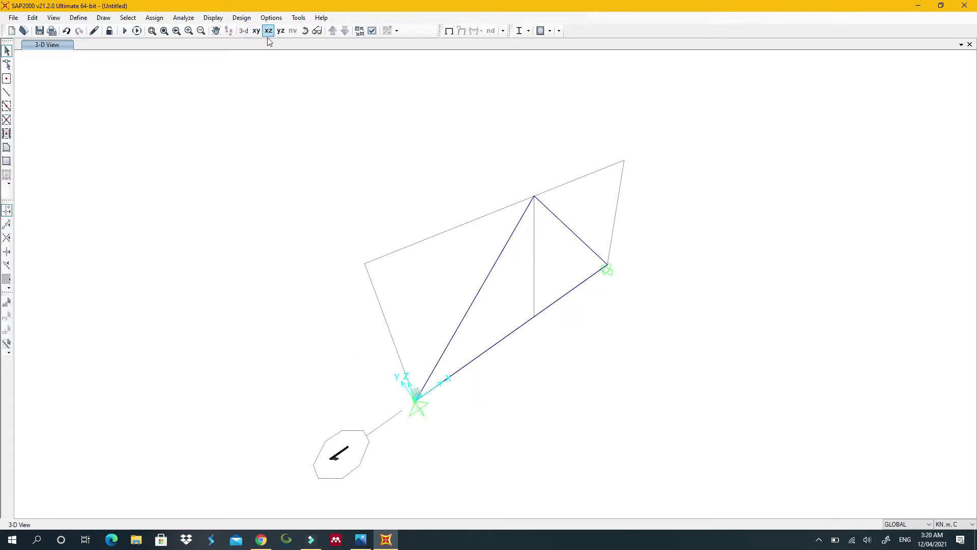
{"action": "left_click", "coordinate": [268, 31]}
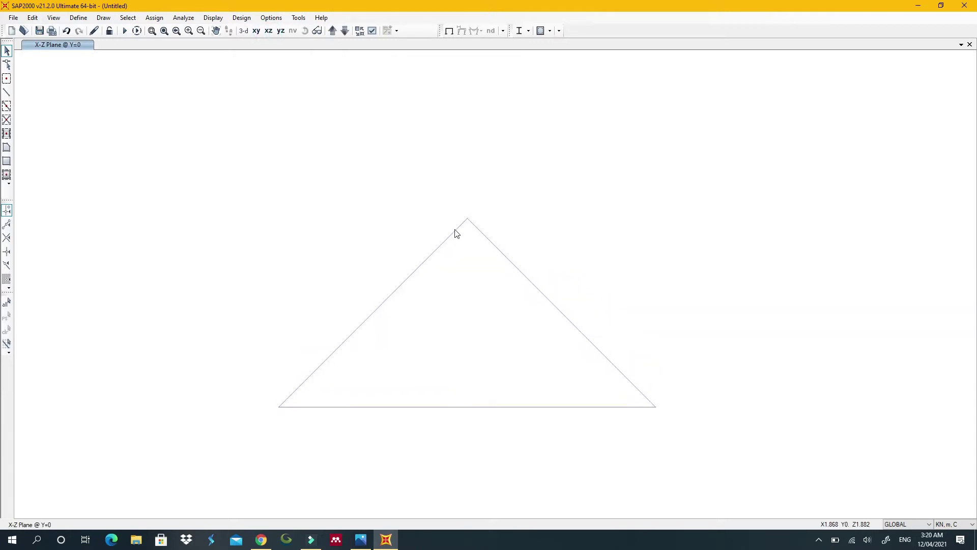
Step: Compare the generated truss with the members, supports and loads in the reference figure, and inspect the diagonal from A to the apex
{"action": "left_click", "coordinate": [361, 541]}
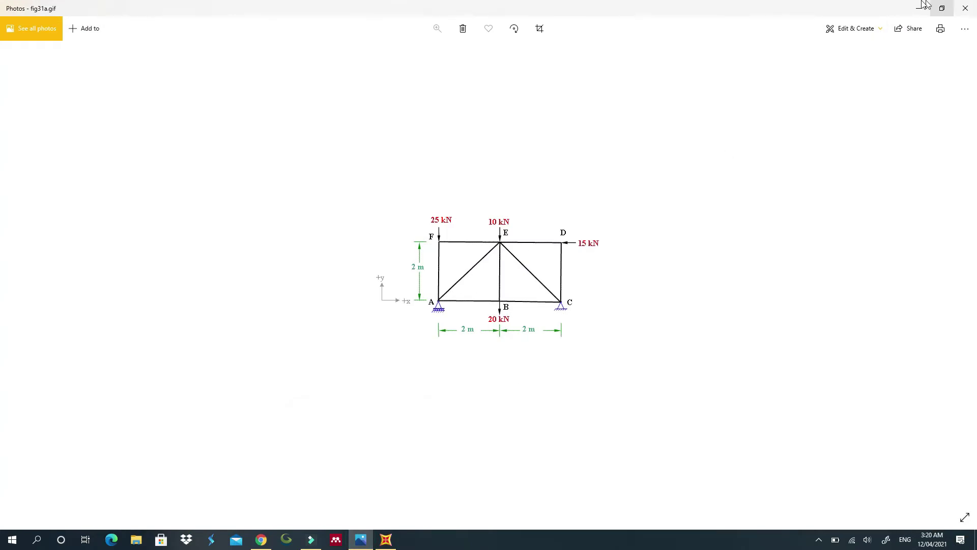
{"action": "left_click", "coordinate": [916, 10]}
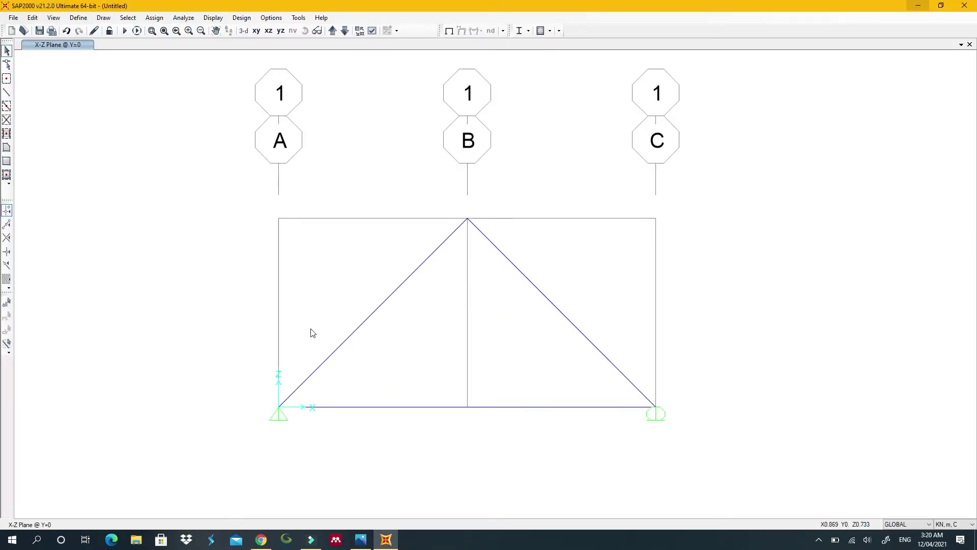
{"action": "left_click", "coordinate": [360, 539]}
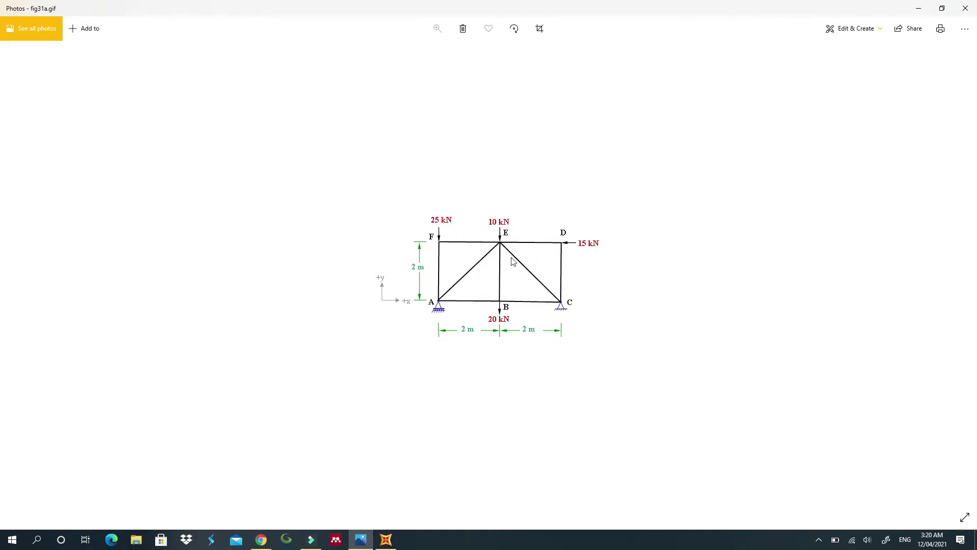
{"action": "left_click", "coordinate": [919, 8]}
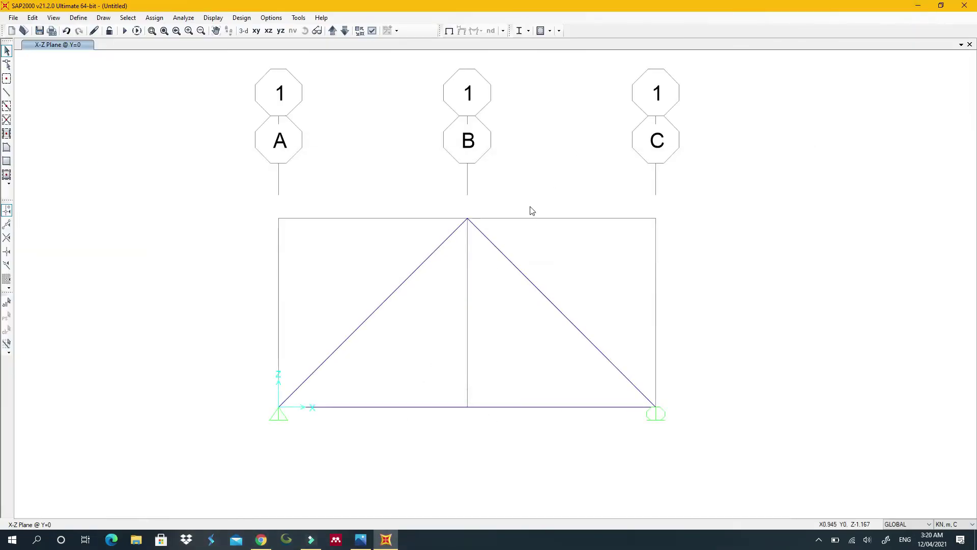
{"action": "left_click", "coordinate": [437, 250]}
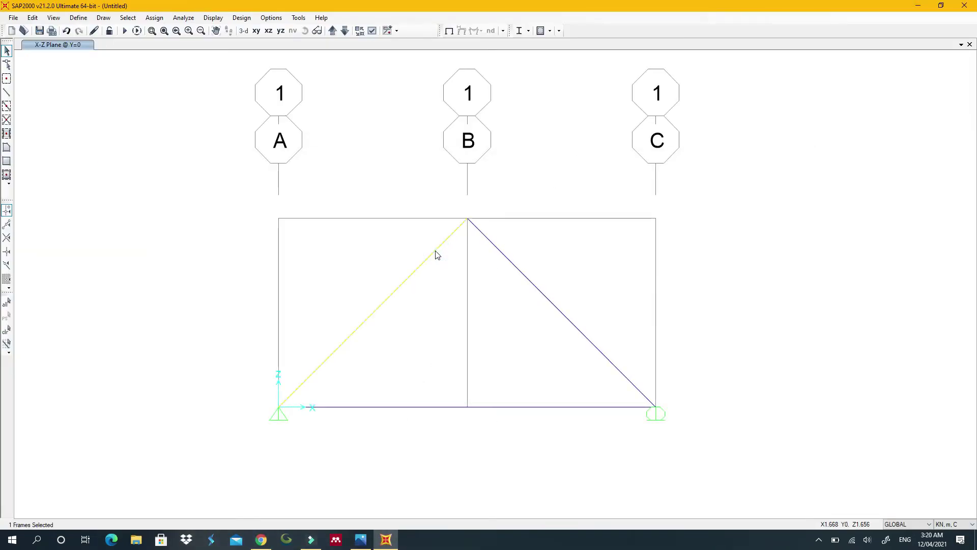
{"action": "right_click", "coordinate": [437, 251]}
{"action": "left_click", "coordinate": [614, 149]}
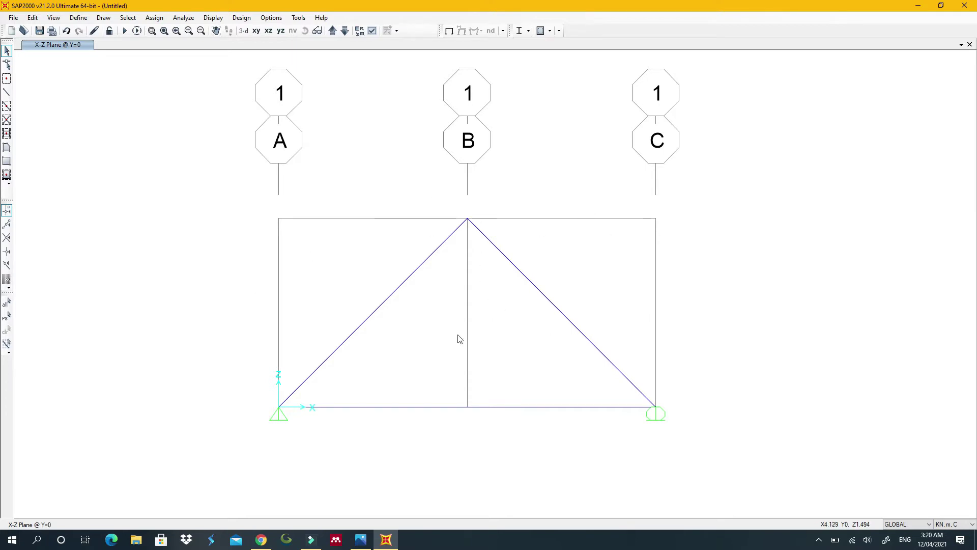
{"action": "left_click", "coordinate": [362, 539]}
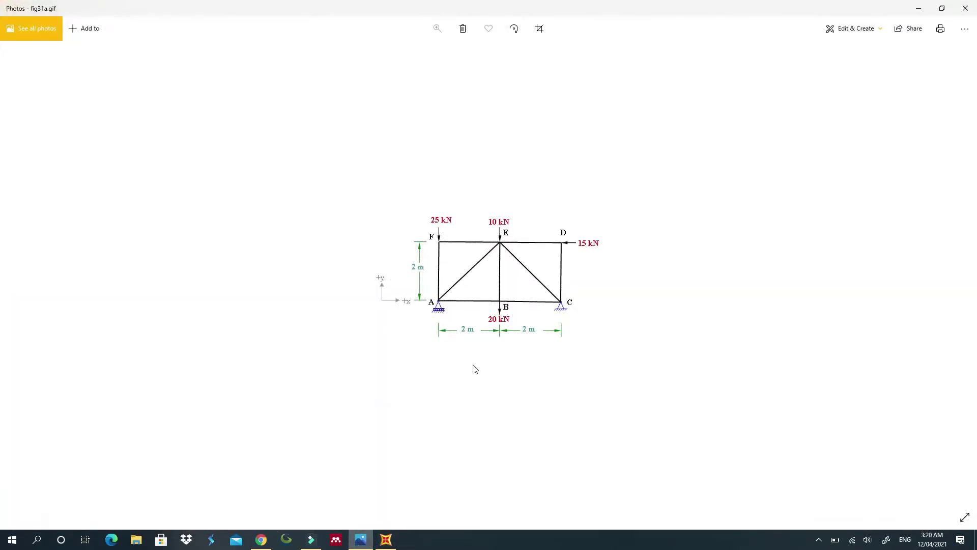
{"action": "left_click", "coordinate": [919, 9]}
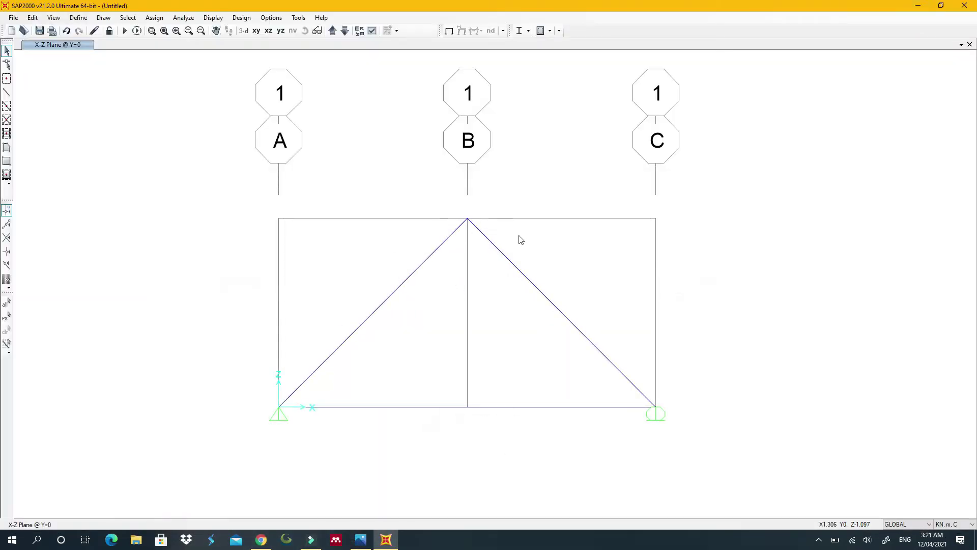
Step: Set the weight per unit volume of the 4000Psi concrete material to 0
{"action": "left_click", "coordinate": [79, 17]}
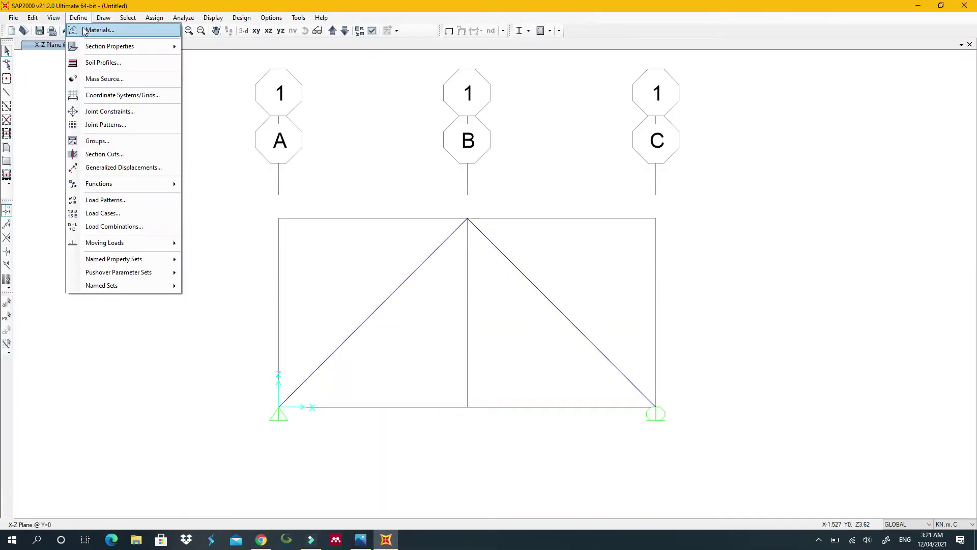
{"action": "left_click", "coordinate": [84, 29]}
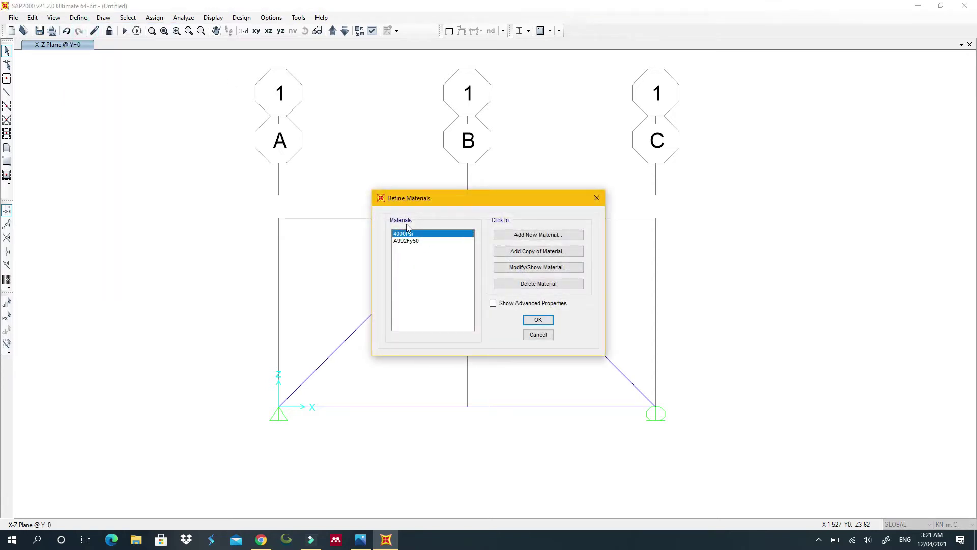
{"action": "left_click", "coordinate": [526, 267]}
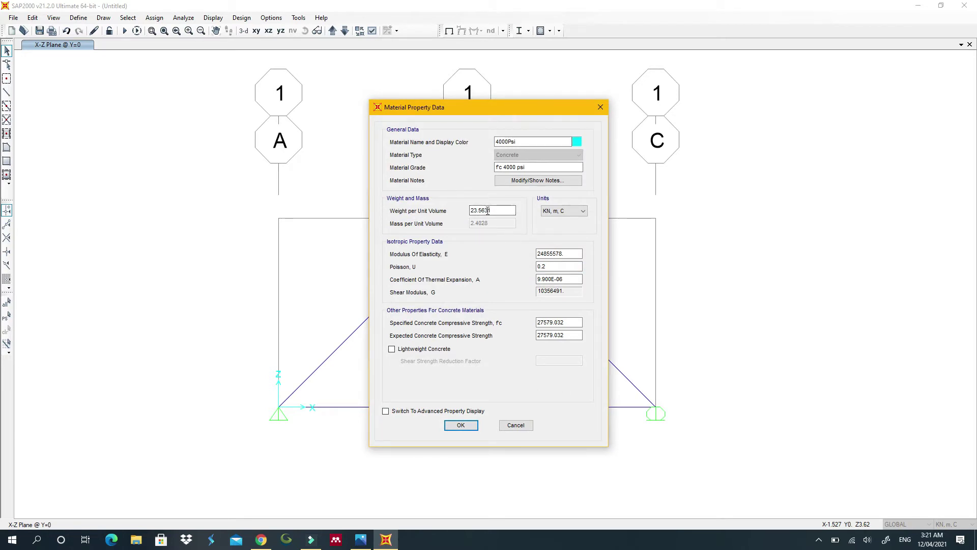
{"action": "left_click_drag", "start_coordinate": [491, 210], "coordinate": [443, 228]}
{"action": "type", "text": "0"}
{"action": "left_click", "coordinate": [461, 426]}
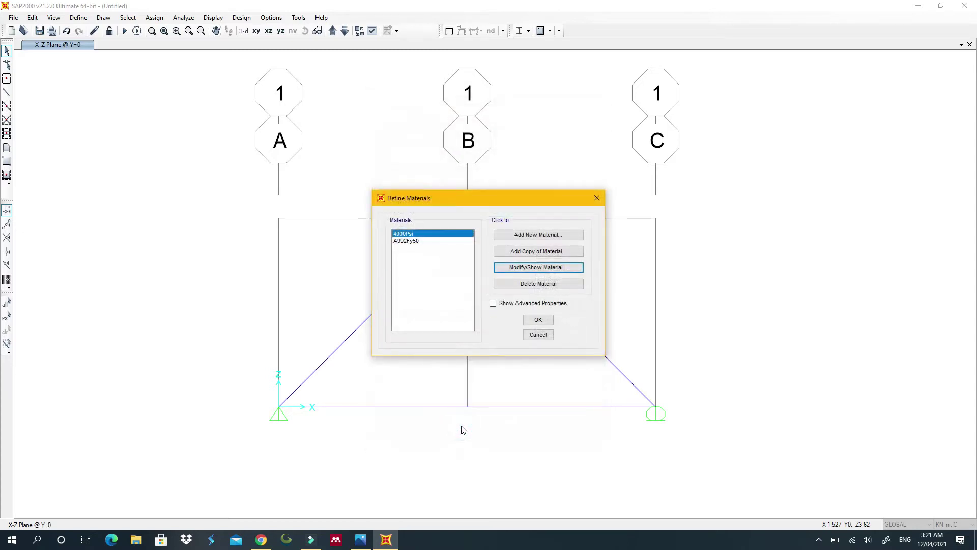
{"action": "left_click", "coordinate": [537, 319]}
Step: Change the material of the FSEC1 I/wide flange frame section to 4000Psi
{"action": "left_click", "coordinate": [77, 18]}
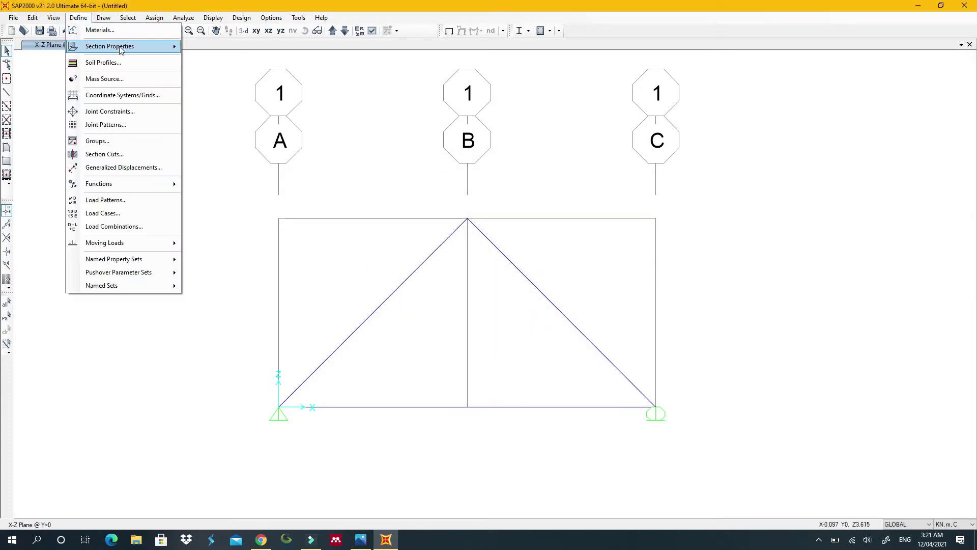
{"action": "mouse_move", "coordinate": [127, 47]}
{"action": "left_click", "coordinate": [196, 46]}
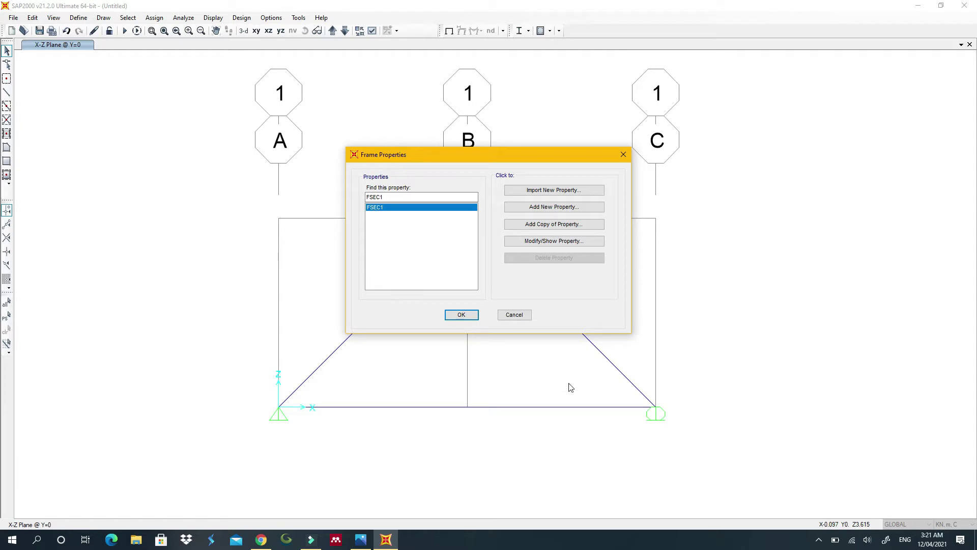
{"action": "left_click", "coordinate": [527, 243]}
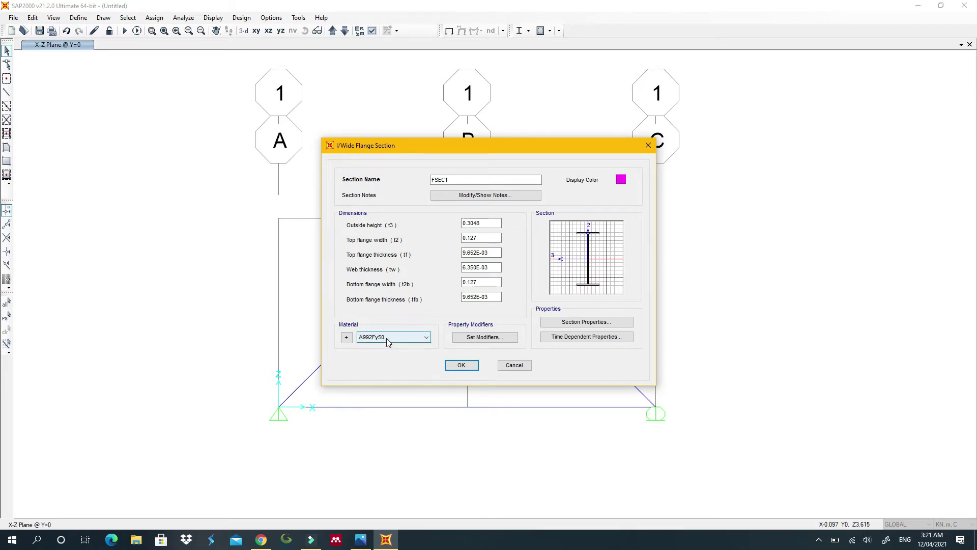
{"action": "left_click", "coordinate": [386, 337]}
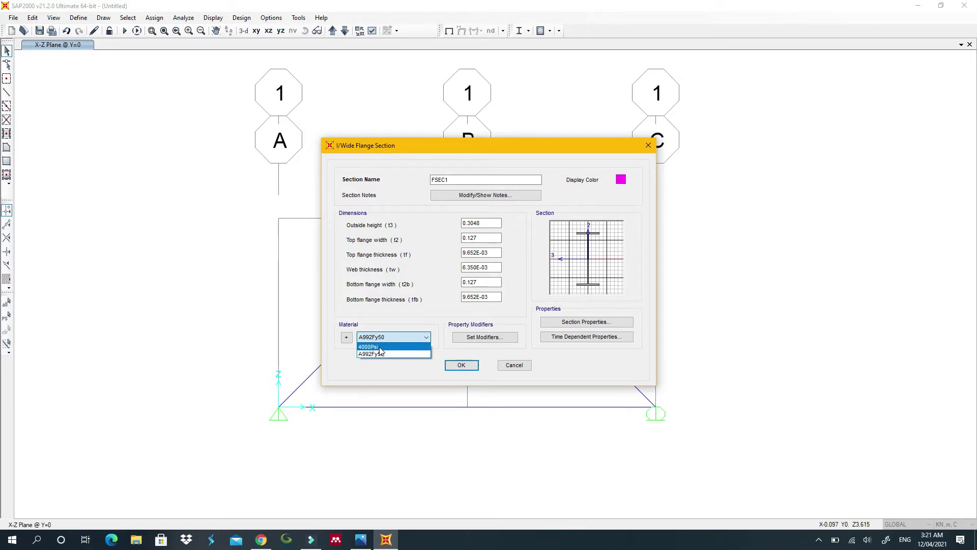
{"action": "left_click", "coordinate": [379, 348]}
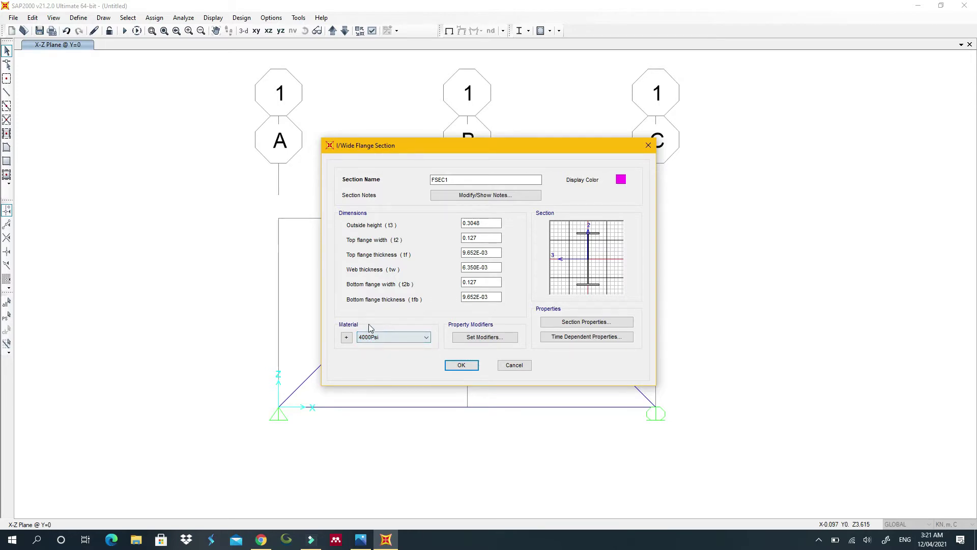
Step: Accept the FSEC1 section's edited properties and close the frame property definitions
{"action": "left_click", "coordinate": [448, 365]}
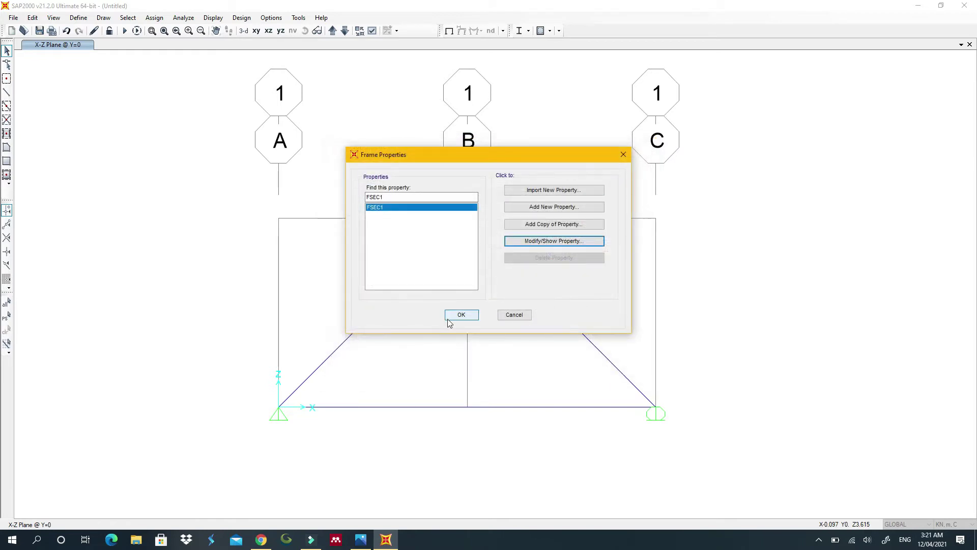
{"action": "left_click", "coordinate": [448, 320]}
Step: Check the weight per unit volume in the 4000Psi material's definition, leaving its properties as they are
{"action": "left_click", "coordinate": [79, 17]}
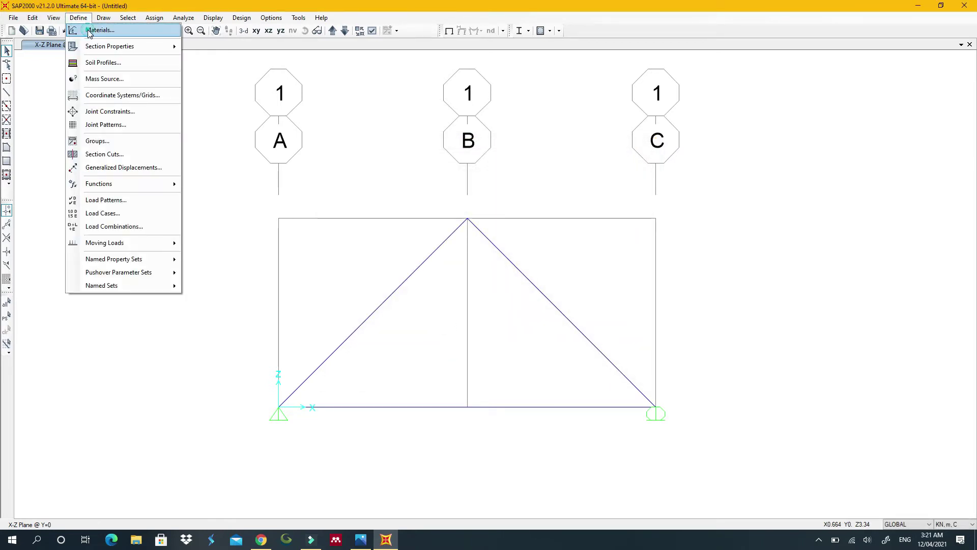
{"action": "left_click", "coordinate": [89, 31]}
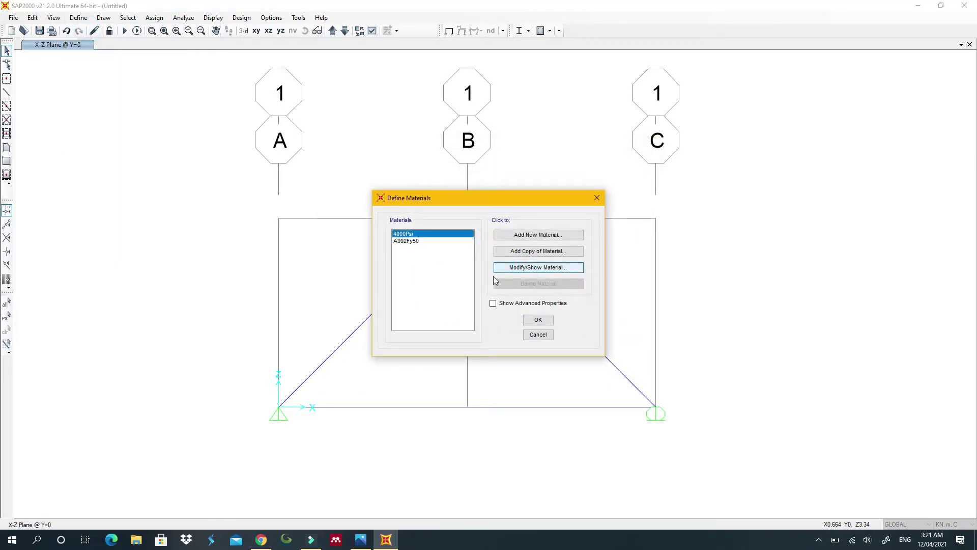
{"action": "left_click", "coordinate": [524, 267]}
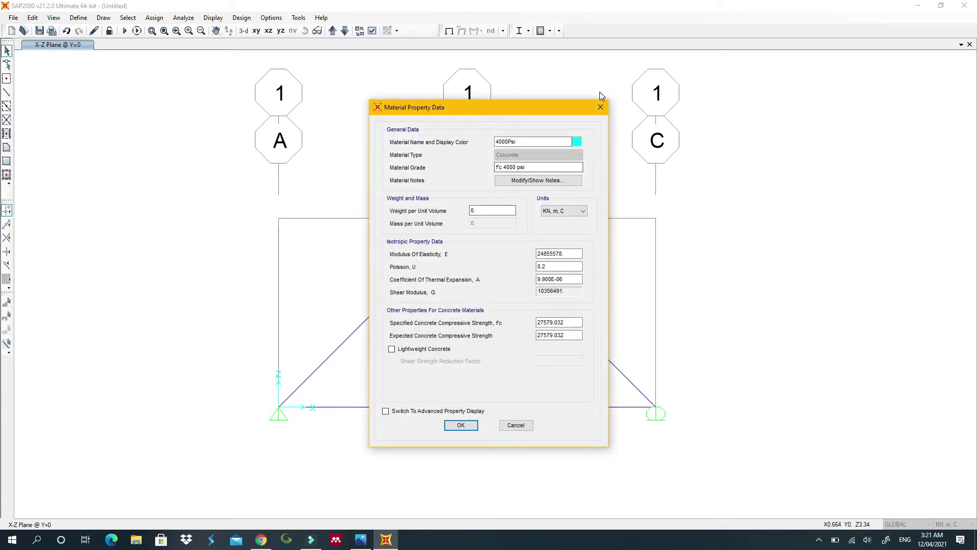
{"action": "left_click", "coordinate": [601, 106]}
{"action": "left_click", "coordinate": [597, 198]}
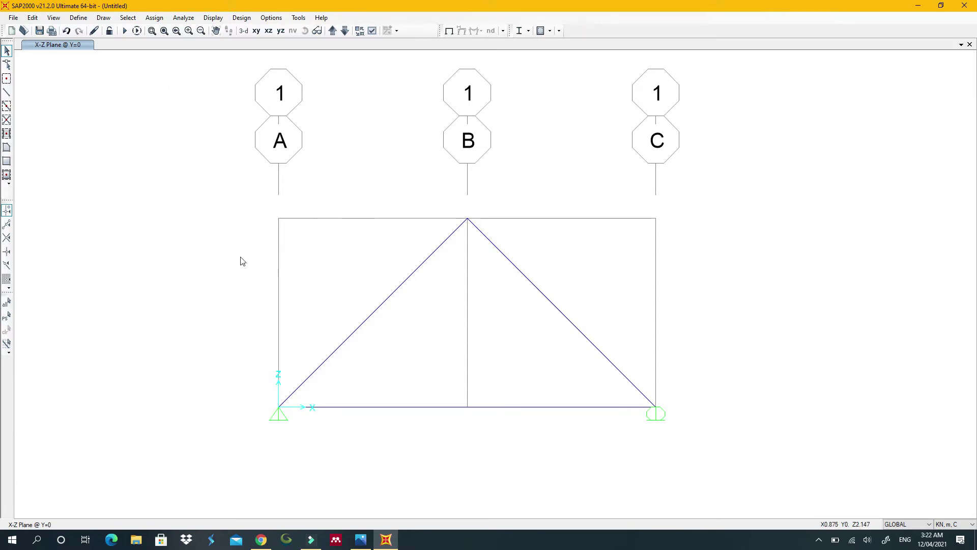
Step: Draw FSEC1 straight frame members from the base of grid A up, across the top through B to C, and down to the base of C
{"action": "left_click", "coordinate": [7, 92]}
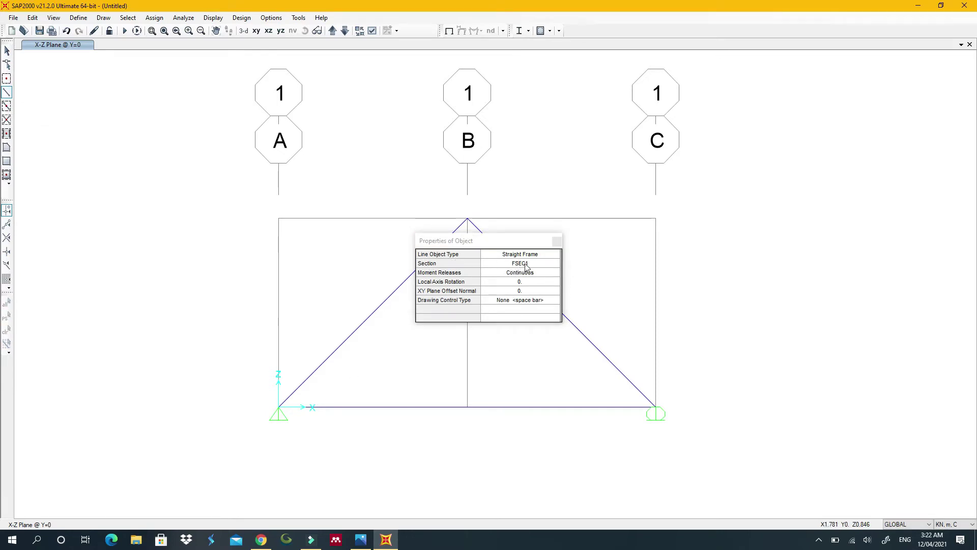
{"action": "left_click", "coordinate": [279, 406]}
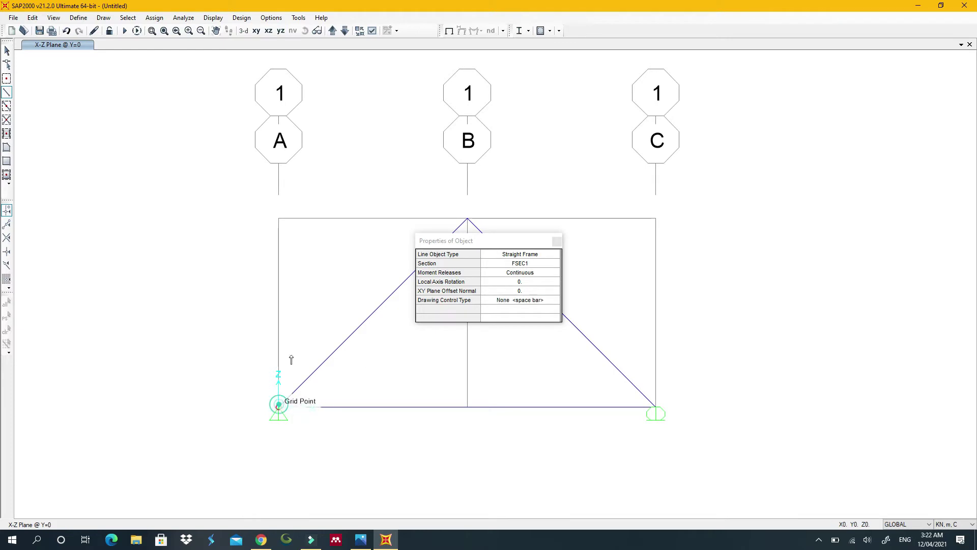
{"action": "left_click", "coordinate": [279, 219]}
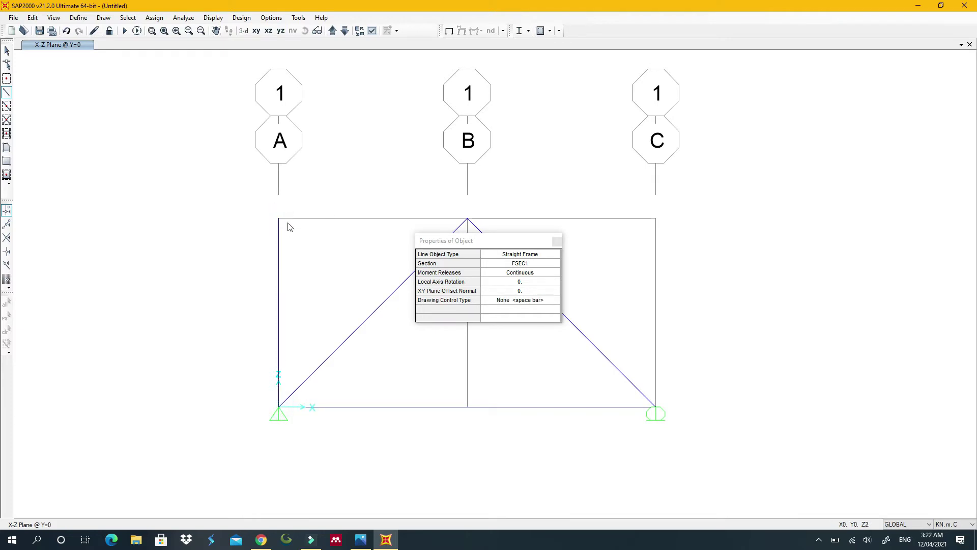
{"action": "left_click", "coordinate": [468, 219]}
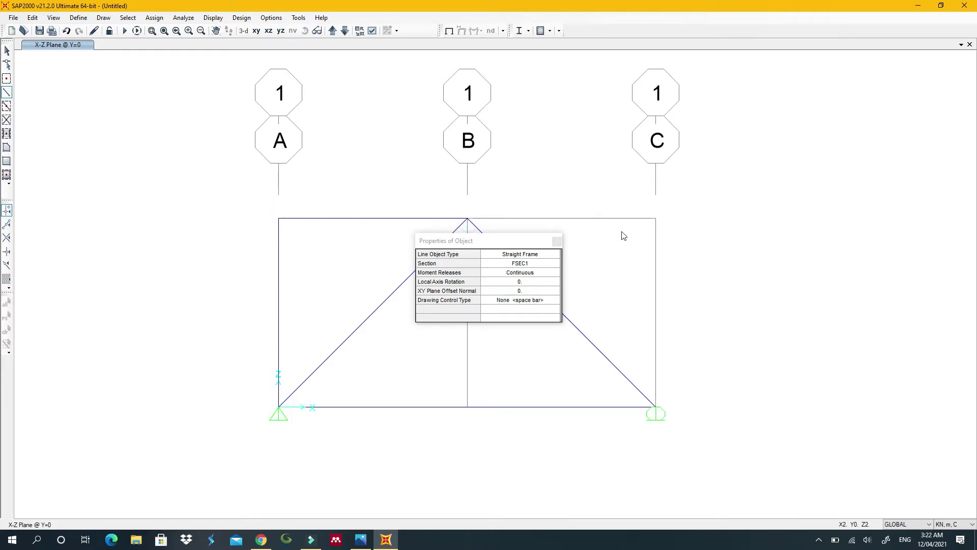
{"action": "left_click", "coordinate": [656, 219]}
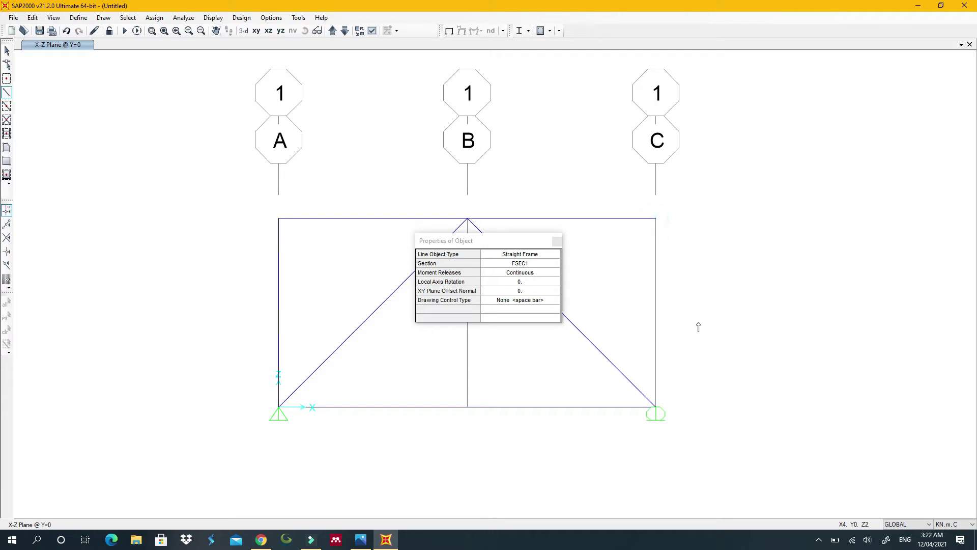
{"action": "left_click", "coordinate": [655, 407]}
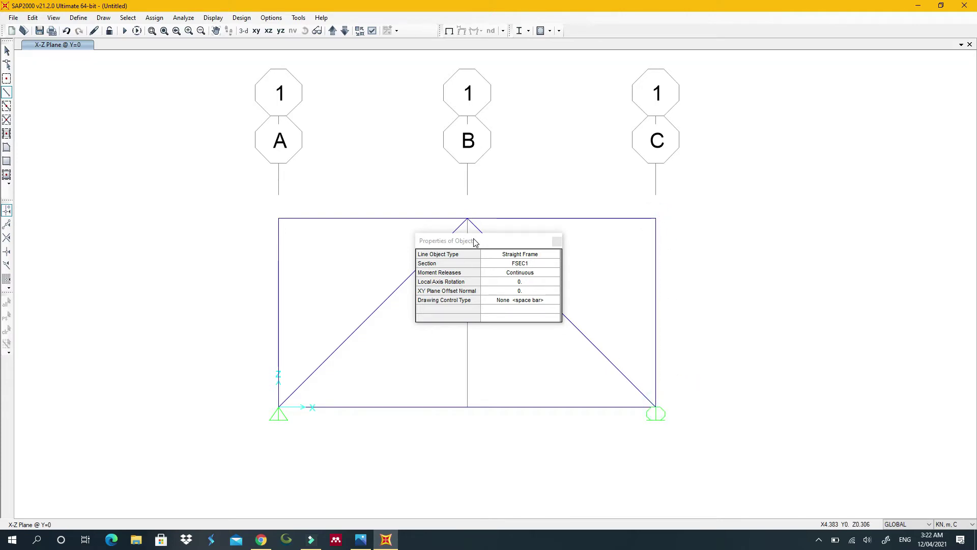
Step: Draw the vertical FSEC1 member on grid B from the apex down to the bottom chord
{"action": "left_click_drag", "start_coordinate": [470, 241], "coordinate": [221, 183]}
{"action": "left_click", "coordinate": [468, 220]}
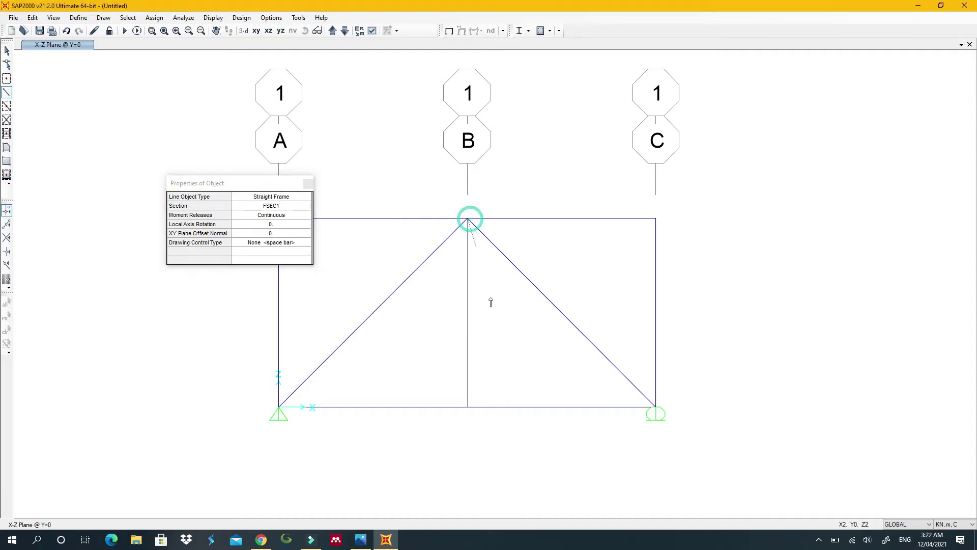
{"action": "left_click", "coordinate": [468, 407]}
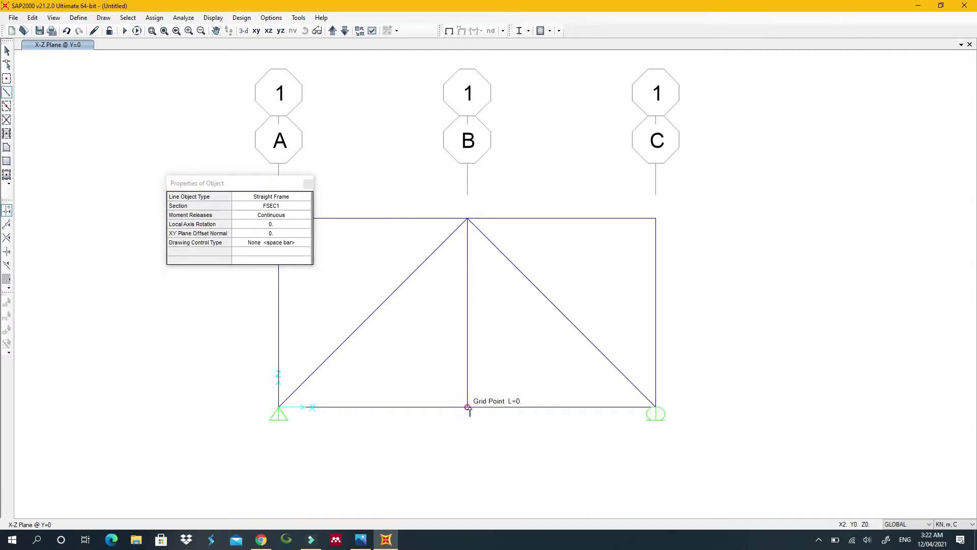
{"action": "key", "text": "Escape"}
{"action": "left_click", "coordinate": [308, 185]}
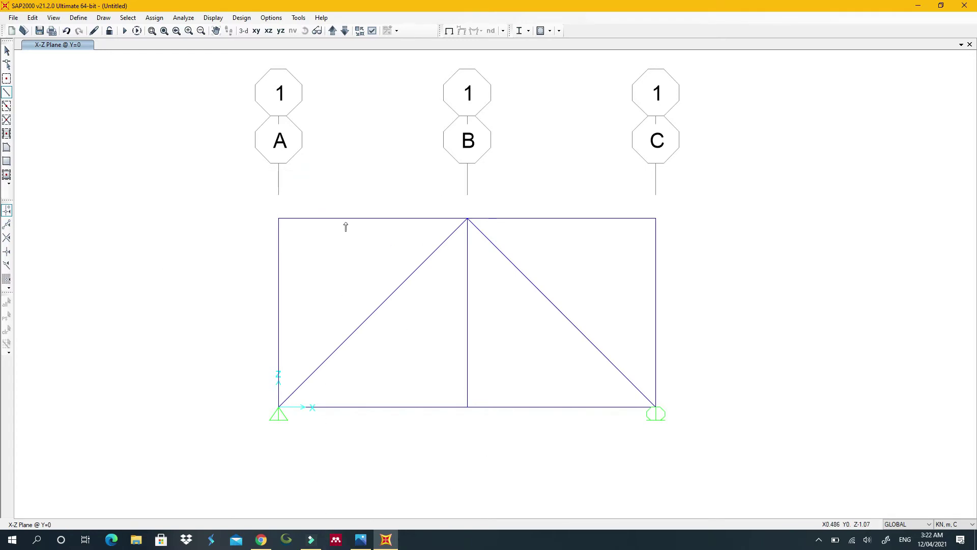
{"action": "key", "text": "Escape"}
Step: Check the supports in the reference figure and assign a roller restraint, Translation 3 only, to the base joint on grid A
{"action": "left_click", "coordinate": [360, 539]}
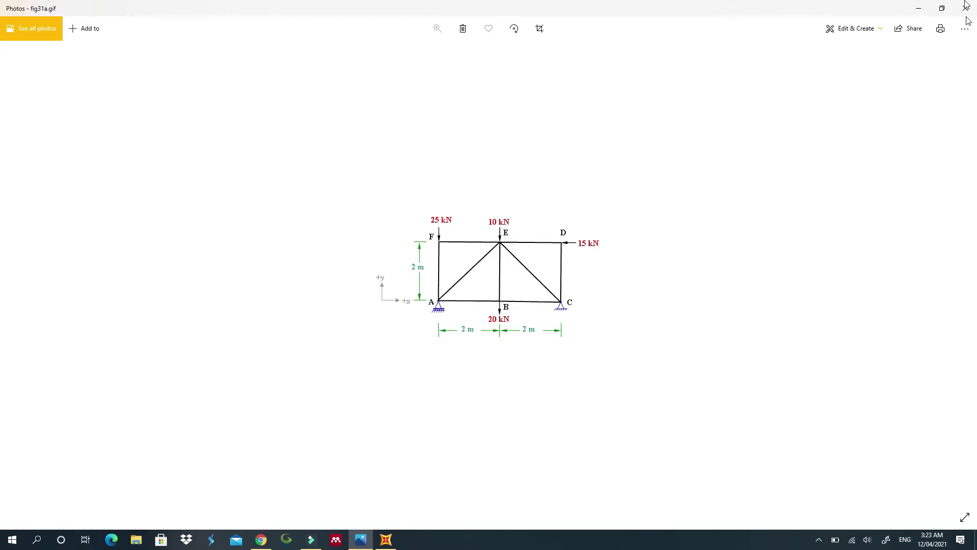
{"action": "left_click", "coordinate": [919, 5]}
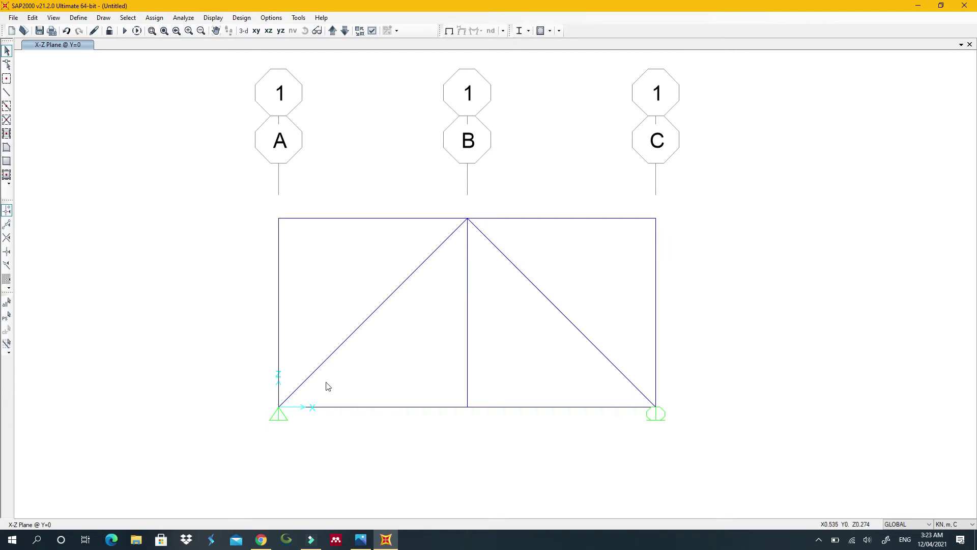
{"action": "left_click", "coordinate": [280, 407]}
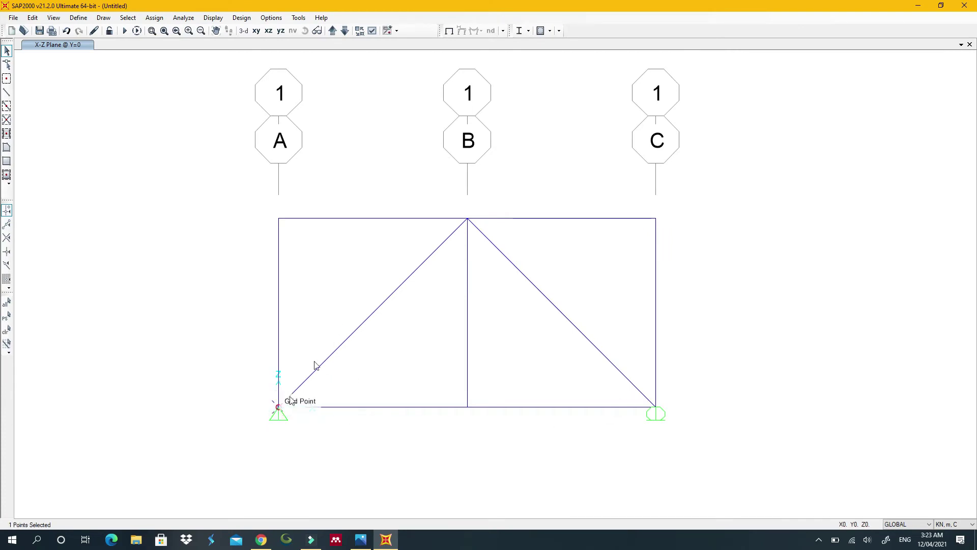
{"action": "left_click", "coordinate": [160, 18]}
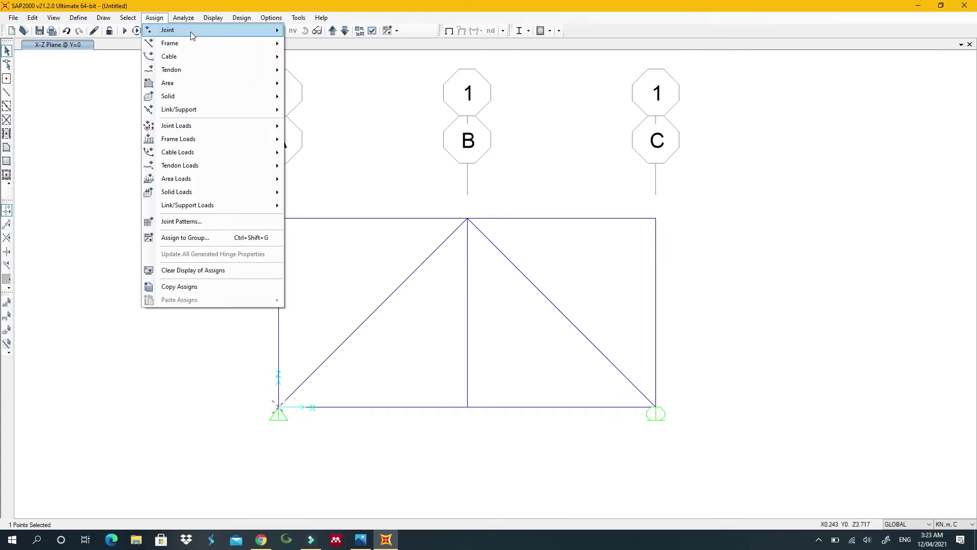
{"action": "mouse_move", "coordinate": [250, 31]}
{"action": "left_click", "coordinate": [300, 30]}
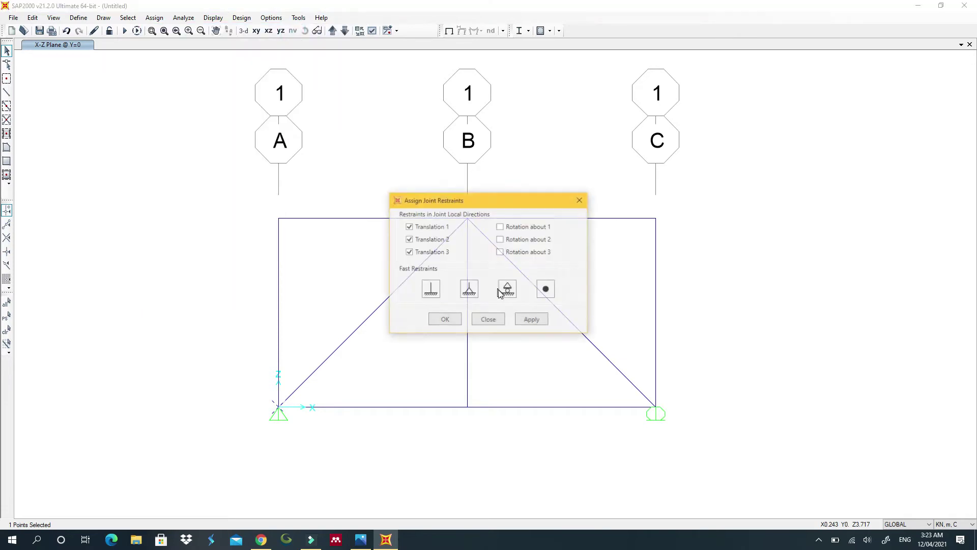
{"action": "left_click", "coordinate": [508, 289]}
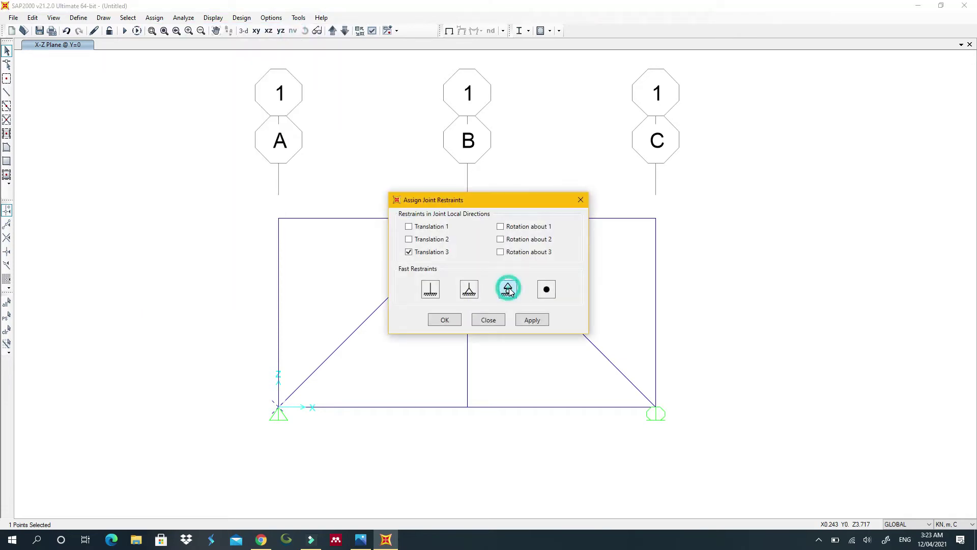
{"action": "left_click", "coordinate": [442, 320]}
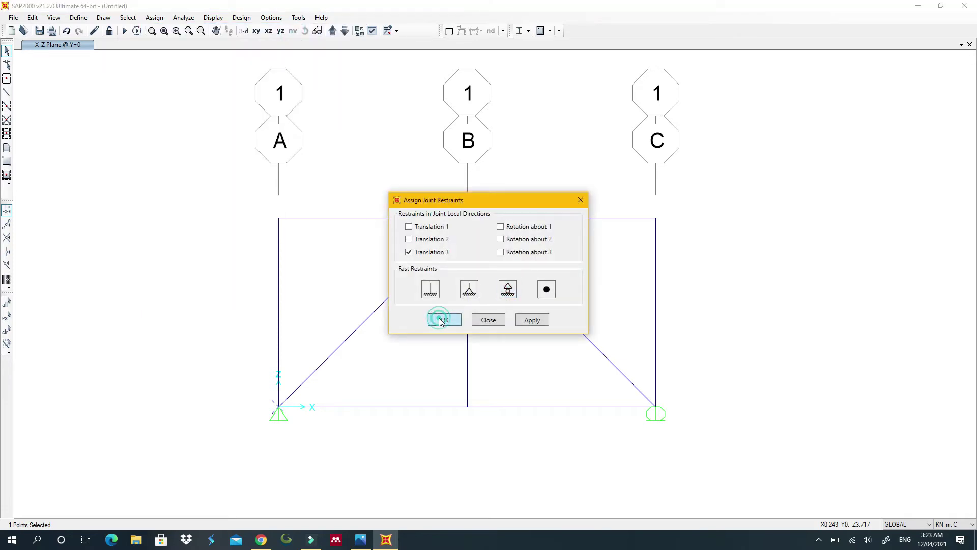
Step: Assign a pinned restraint, Translations 1, 2 and 3, to the base joint on grid C
{"action": "left_click", "coordinate": [657, 406]}
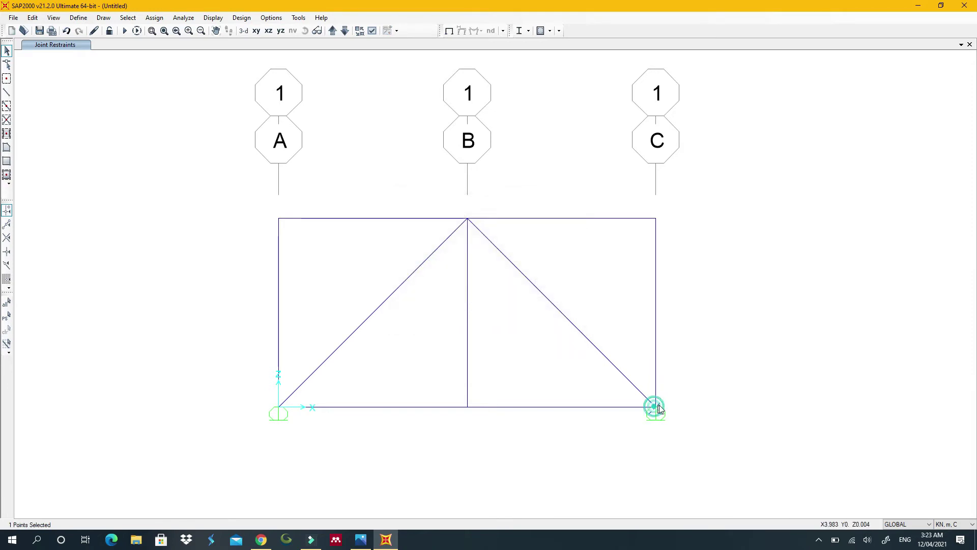
{"action": "left_click", "coordinate": [154, 17]}
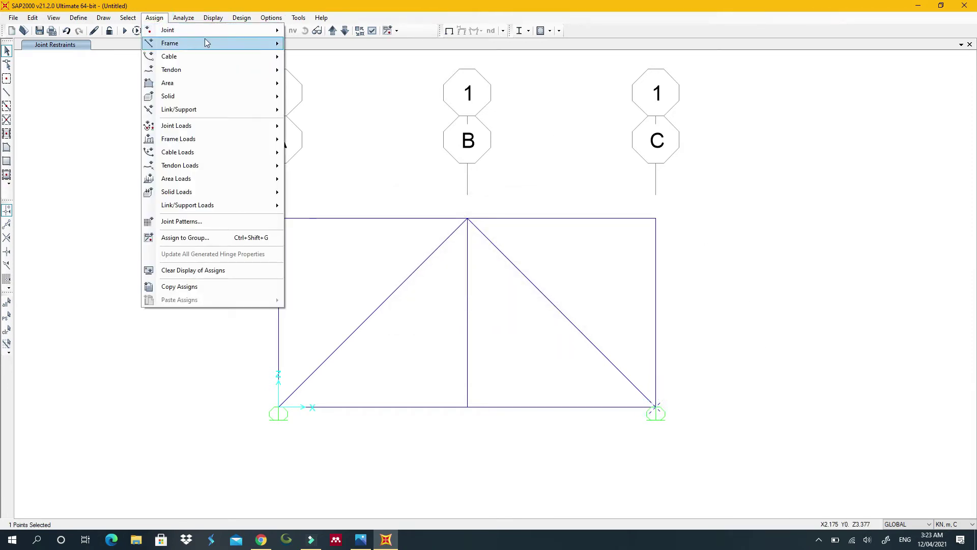
{"action": "mouse_move", "coordinate": [252, 31]}
{"action": "left_click", "coordinate": [318, 31]}
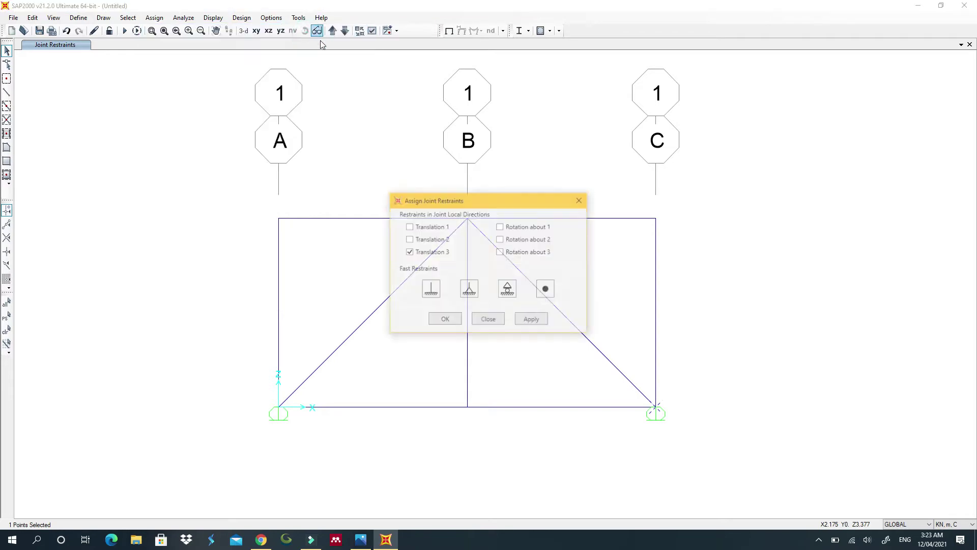
{"action": "left_click", "coordinate": [465, 290]}
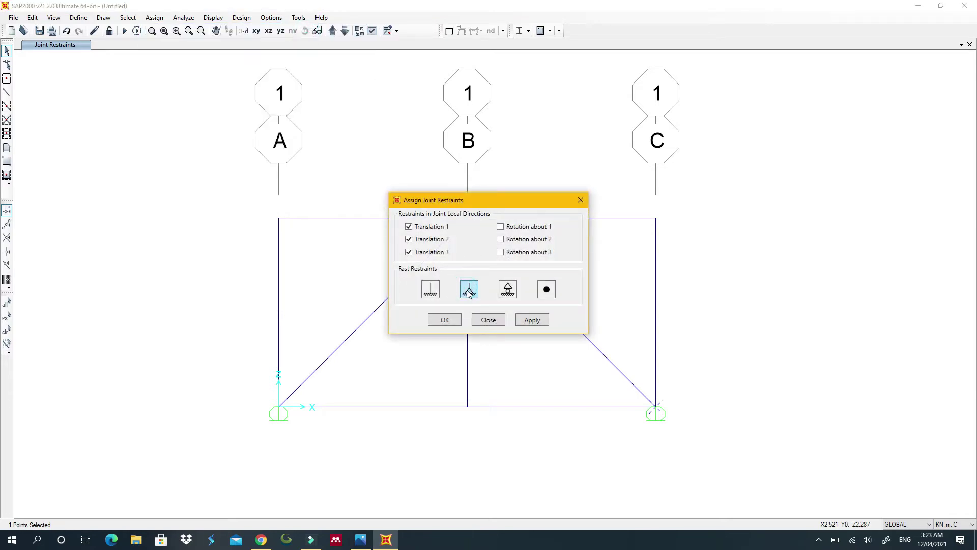
{"action": "left_click", "coordinate": [446, 320]}
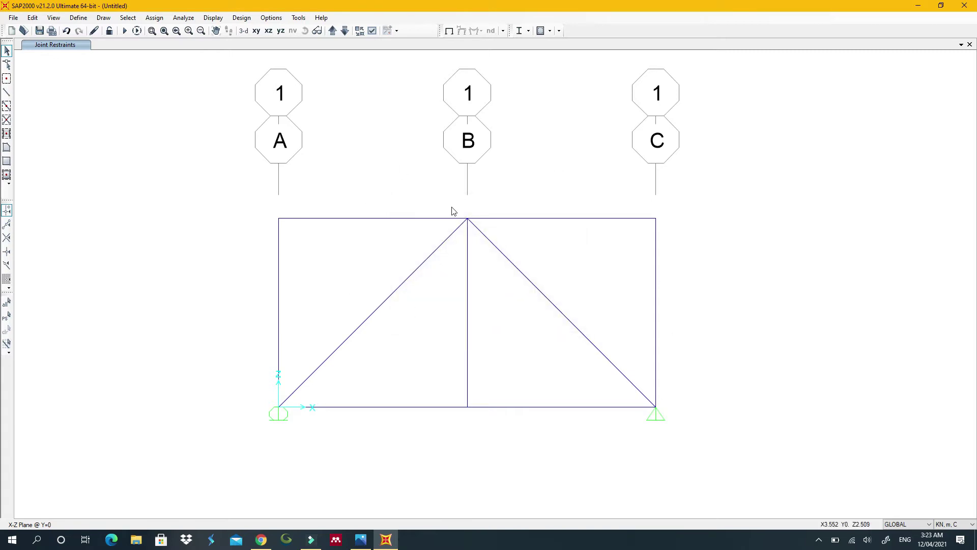
Step: Review the loads at joints F, E, D and B in the reference figure
{"action": "left_click", "coordinate": [370, 538]}
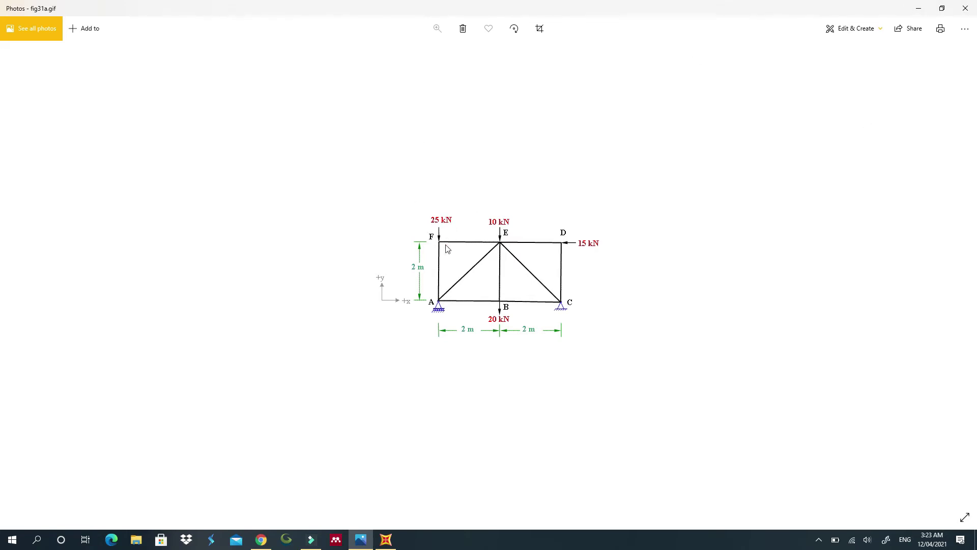
{"action": "left_click", "coordinate": [918, 8]}
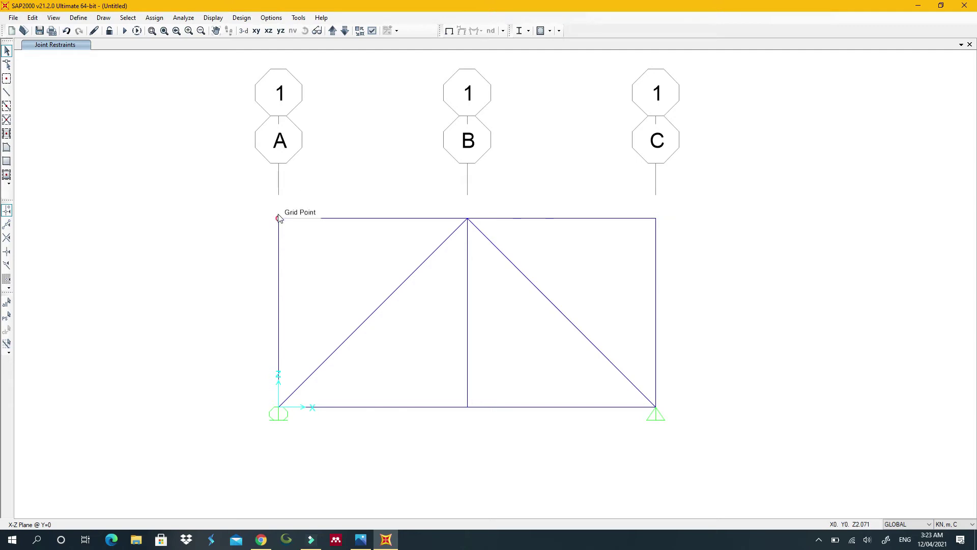
{"action": "left_click", "coordinate": [361, 219]}
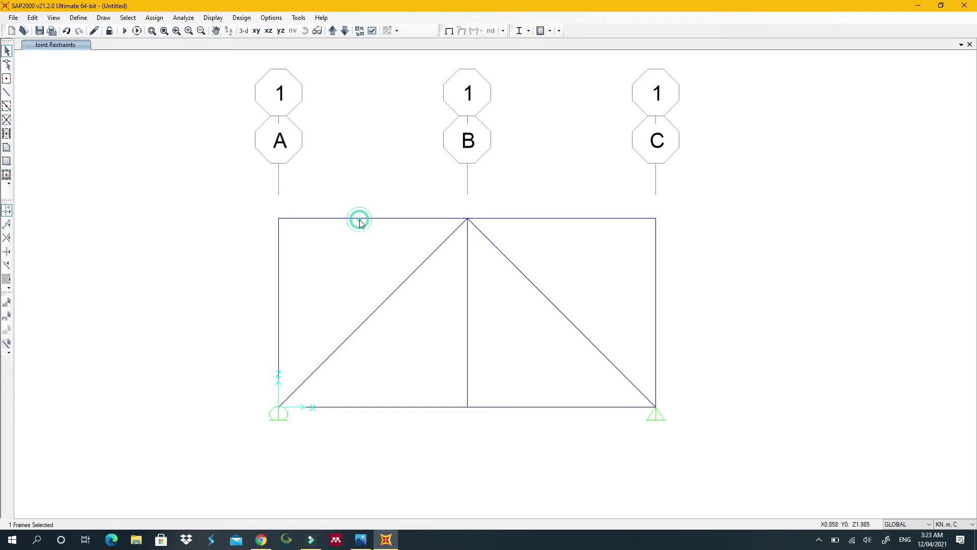
{"action": "left_click", "coordinate": [279, 270]}
{"action": "key", "text": "ctrl+q"}
{"action": "left_click", "coordinate": [352, 220]}
{"action": "left_click", "coordinate": [523, 218]}
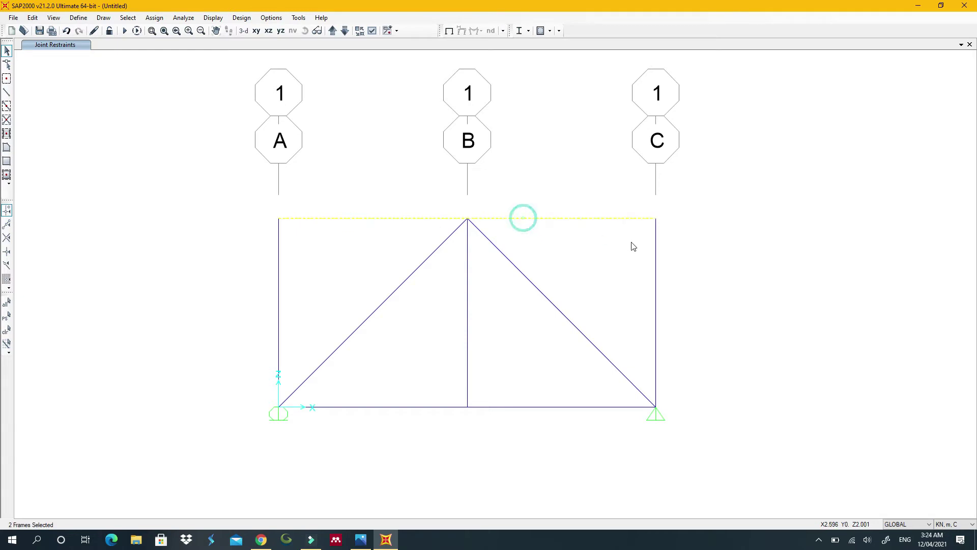
{"action": "left_click", "coordinate": [657, 262]}
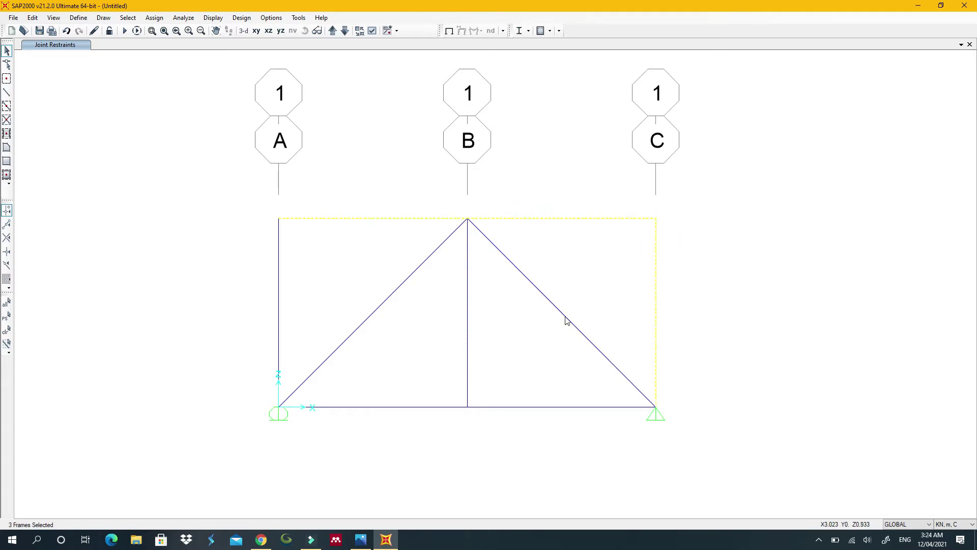
{"action": "left_click", "coordinate": [565, 316]}
{"action": "left_click", "coordinate": [468, 323]}
{"action": "left_click", "coordinate": [468, 322]}
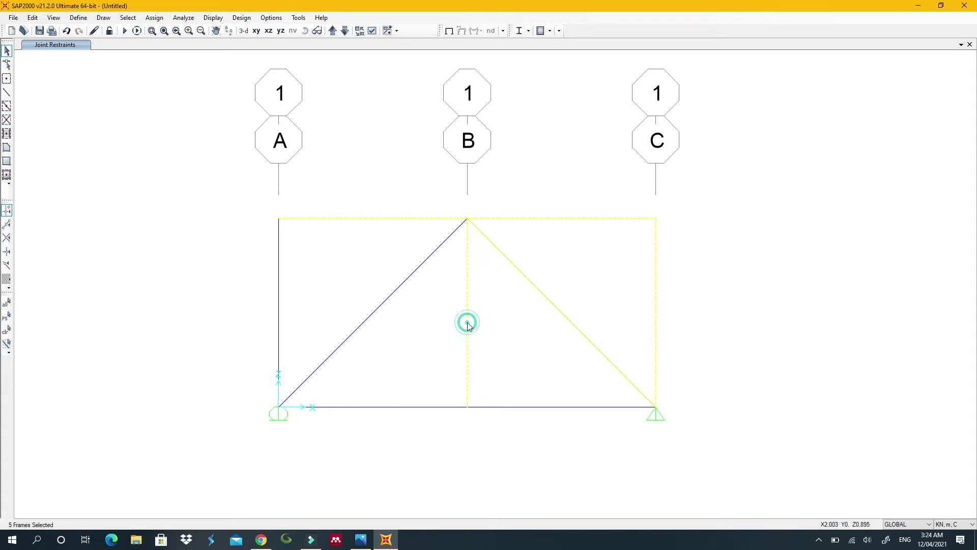
{"action": "left_click", "coordinate": [391, 296]}
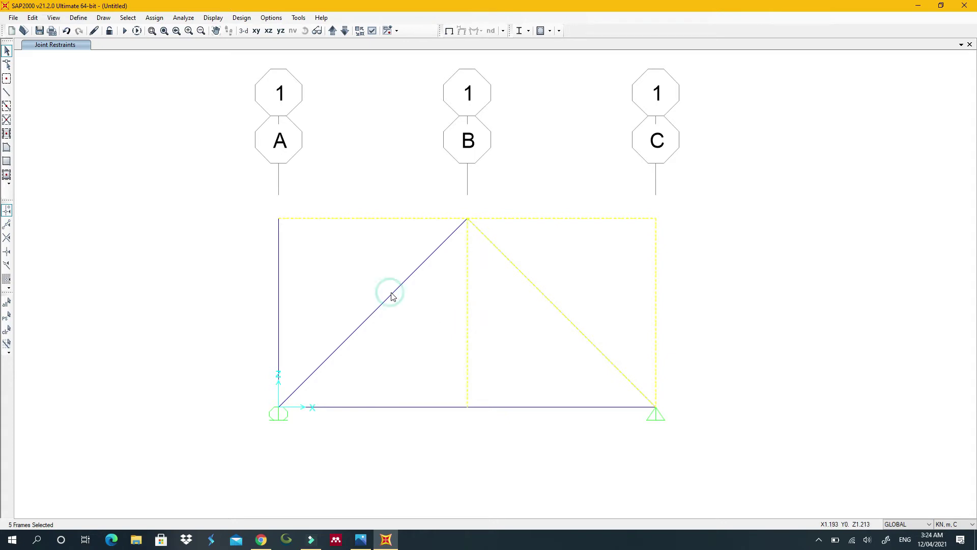
{"action": "left_click", "coordinate": [278, 281]}
{"action": "left_click", "coordinate": [399, 407]}
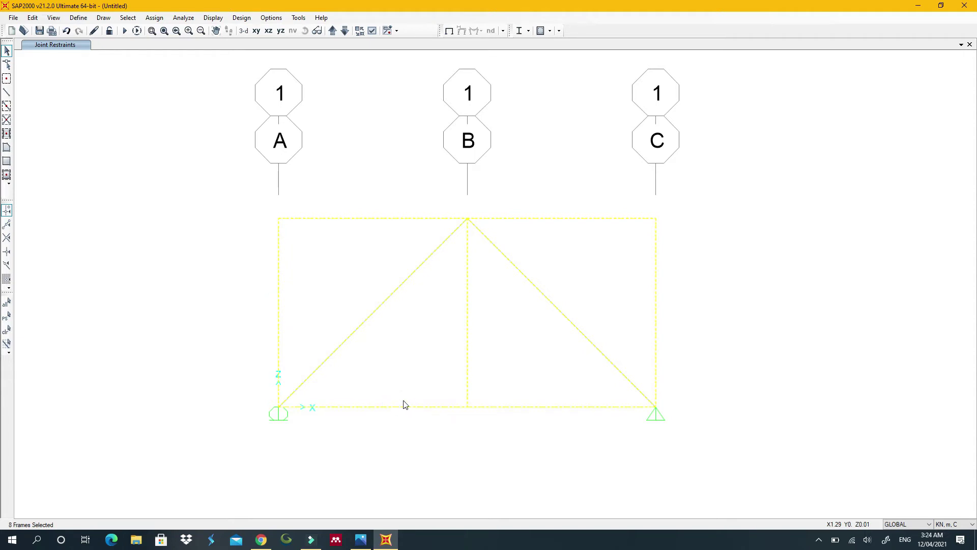
{"action": "key", "text": "ctrl+shift+c"}
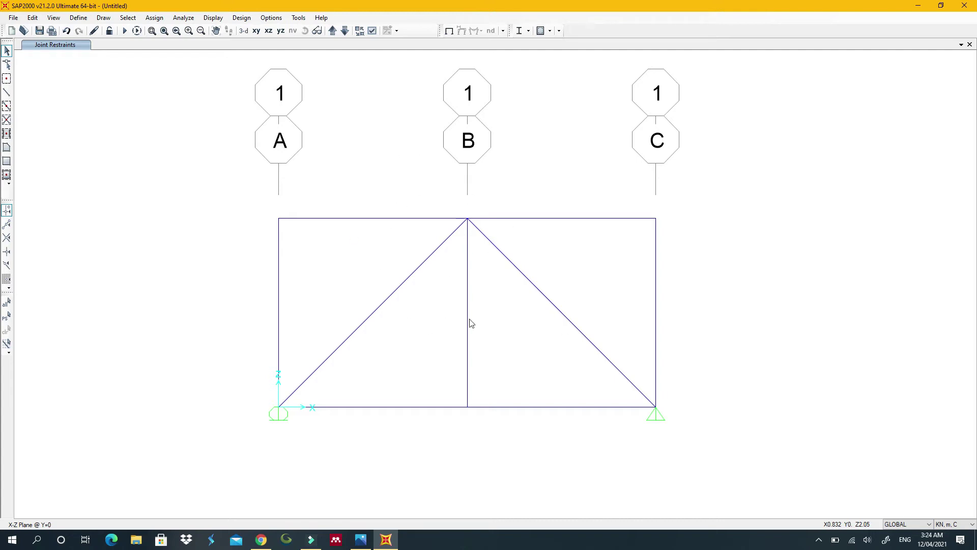
Step: Divide the bottom chord member into 2 frames with a last/first length ratio of 1
{"action": "left_click", "coordinate": [433, 407]}
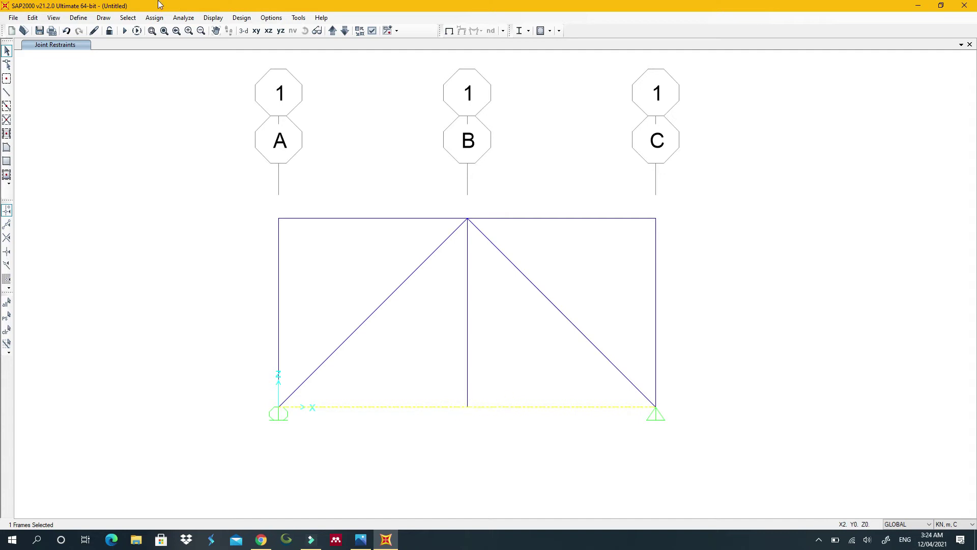
{"action": "left_click", "coordinate": [33, 19]}
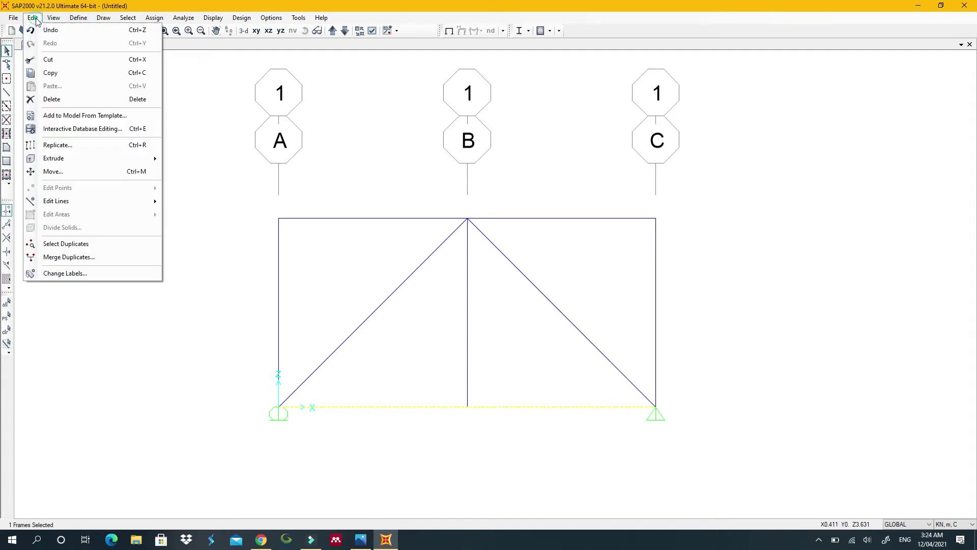
{"action": "mouse_move", "coordinate": [102, 201]}
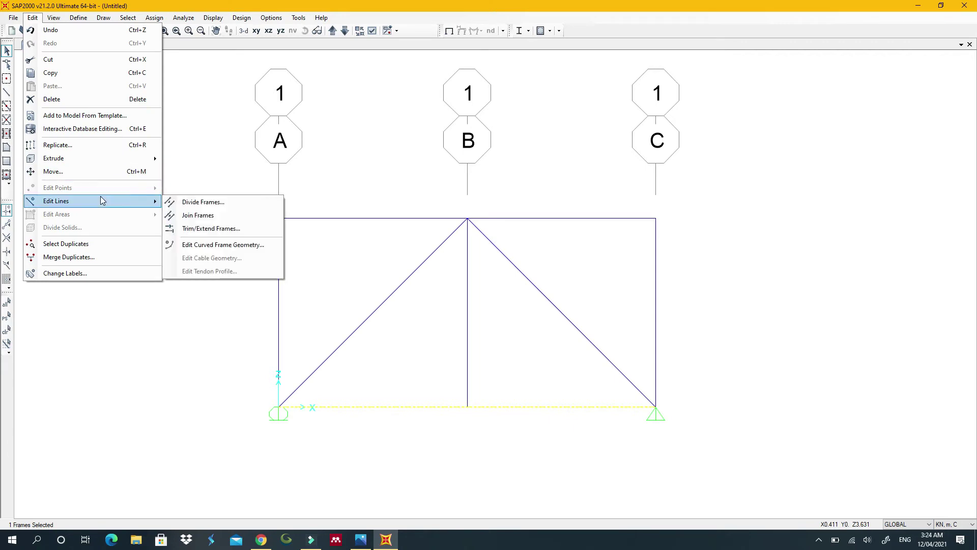
{"action": "left_click", "coordinate": [190, 203]}
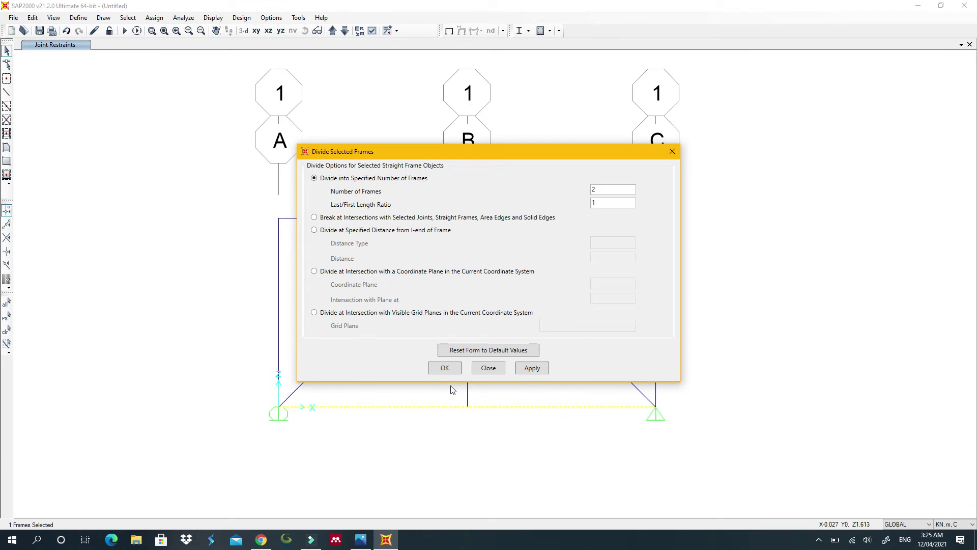
{"action": "left_click", "coordinate": [444, 367]}
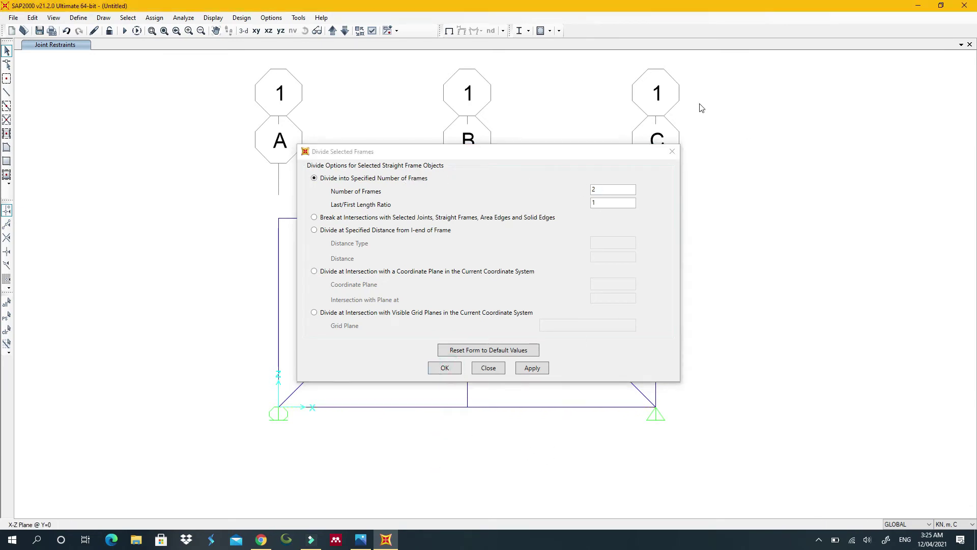
Step: Release Moment 22 and Moment 33 at both start and end, and Torsion at the end only, on all nine truss members
{"action": "left_click", "coordinate": [425, 409]}
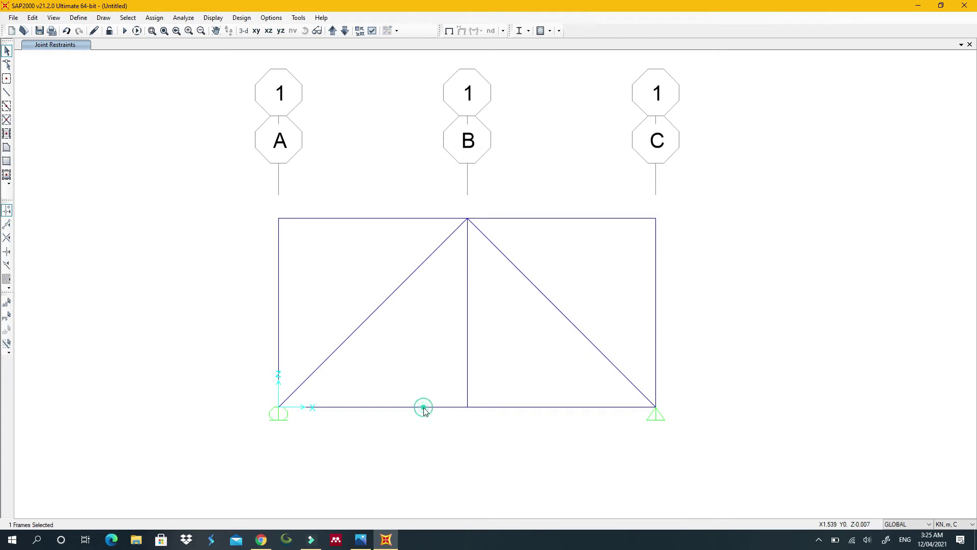
{"action": "left_click", "coordinate": [518, 407]}
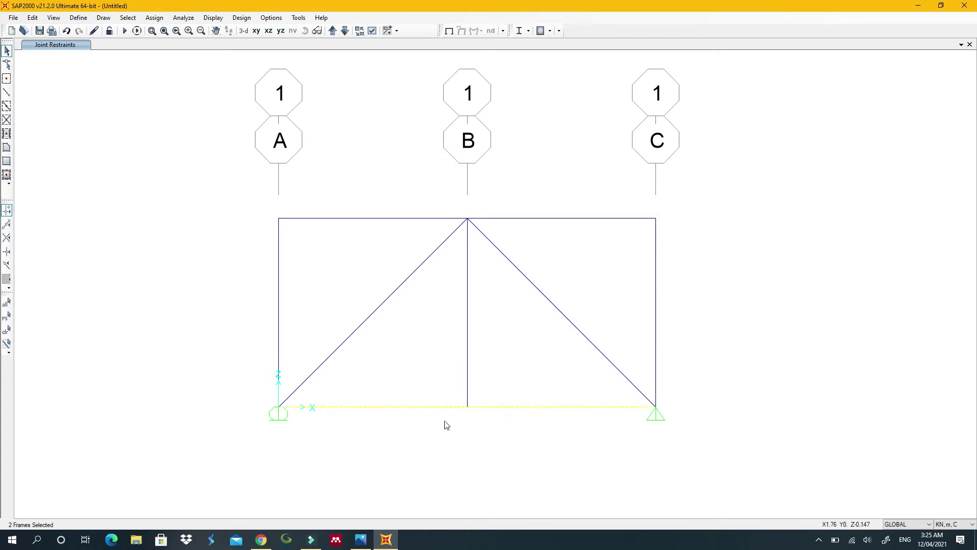
{"action": "left_click", "coordinate": [278, 280]}
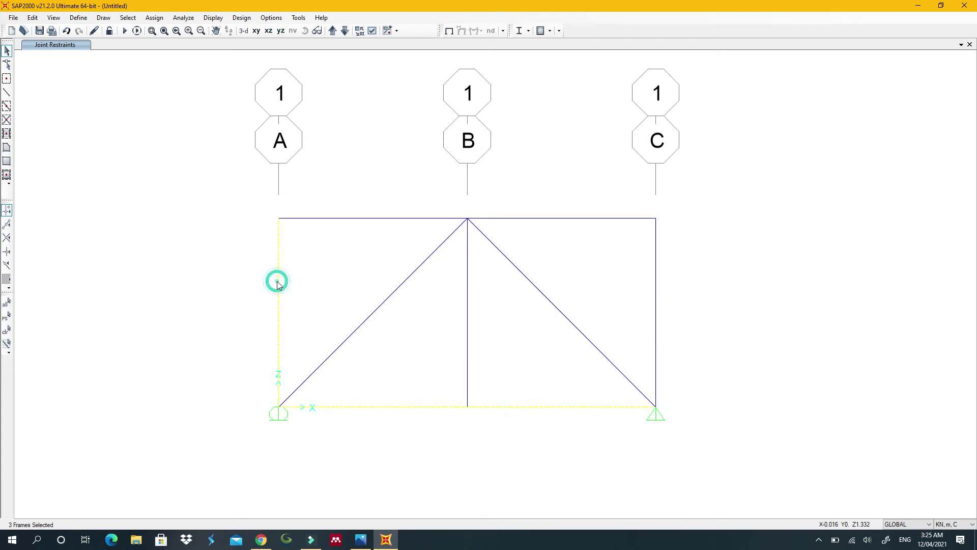
{"action": "left_click", "coordinate": [352, 219]}
{"action": "left_click", "coordinate": [466, 290]}
{"action": "left_click", "coordinate": [412, 273]}
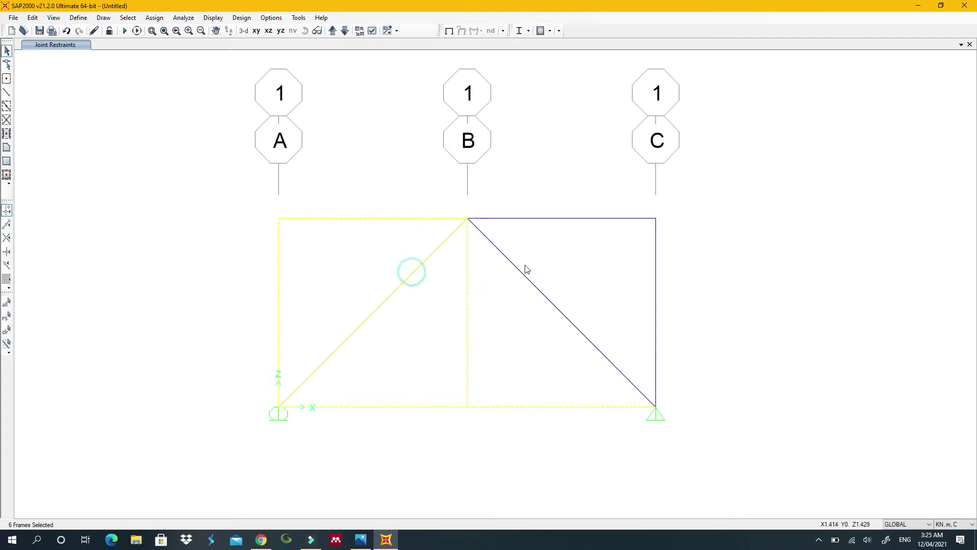
{"action": "left_click", "coordinate": [520, 272]}
{"action": "left_click", "coordinate": [557, 218]}
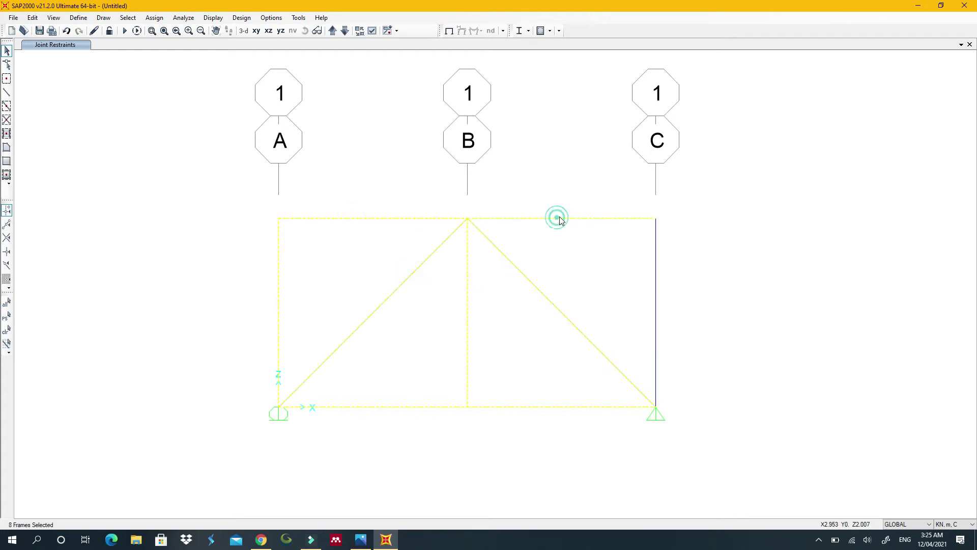
{"action": "left_click", "coordinate": [656, 268]}
{"action": "left_click", "coordinate": [158, 20]}
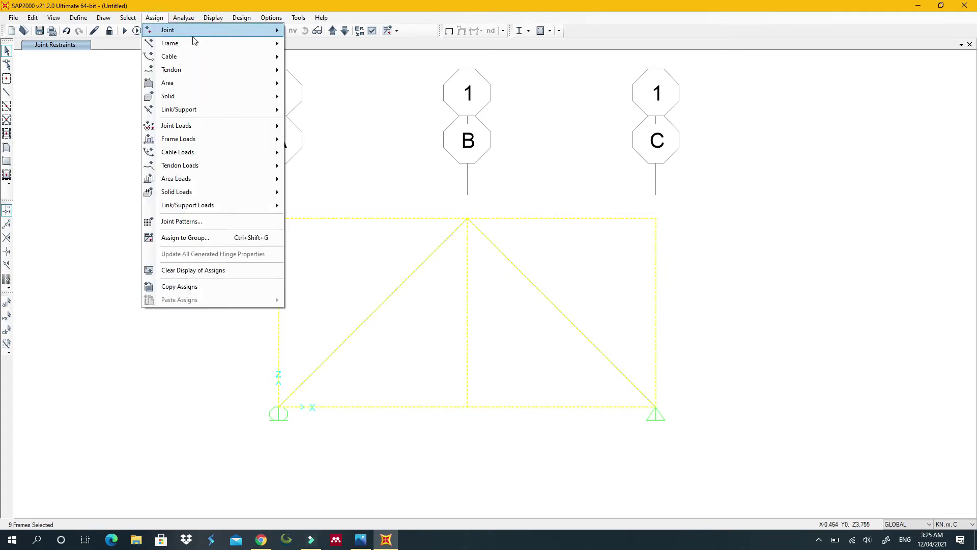
{"action": "mouse_move", "coordinate": [234, 46]}
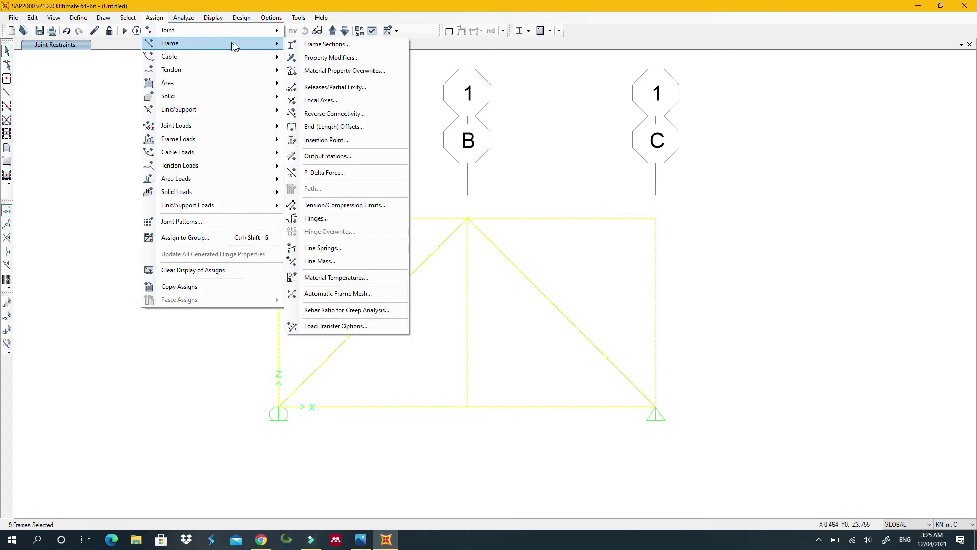
{"action": "left_click", "coordinate": [357, 91]}
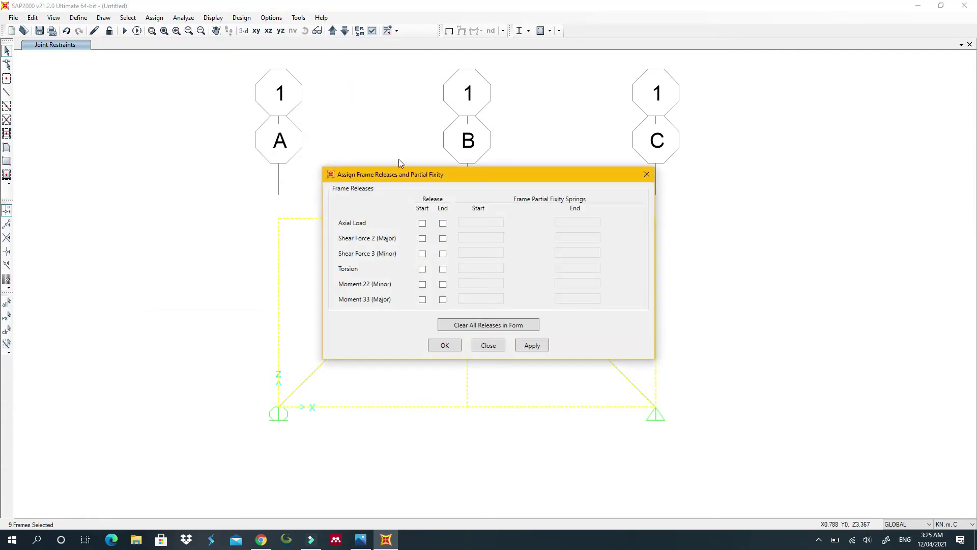
{"action": "left_click_drag", "start_coordinate": [414, 178], "coordinate": [646, 81]}
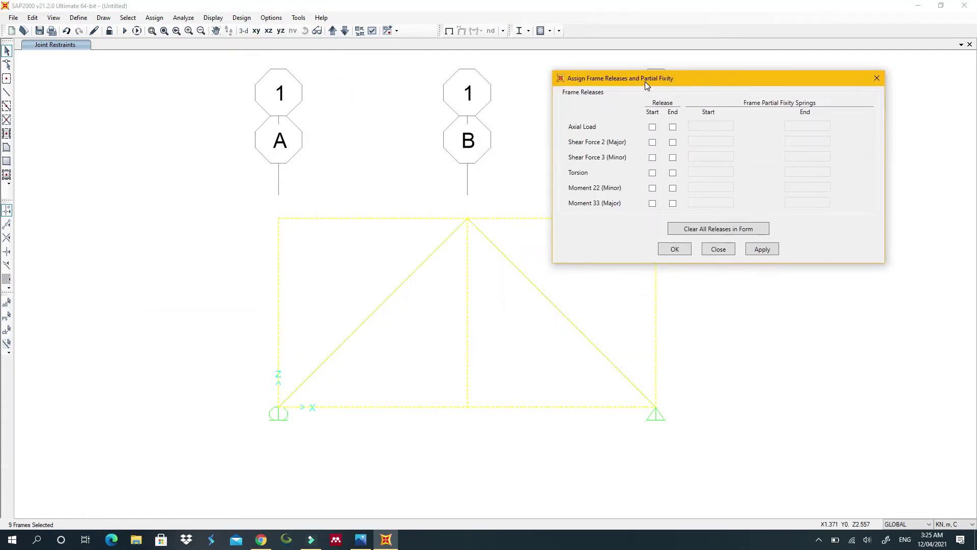
{"action": "left_click", "coordinate": [673, 203]}
{"action": "left_click", "coordinate": [653, 203]}
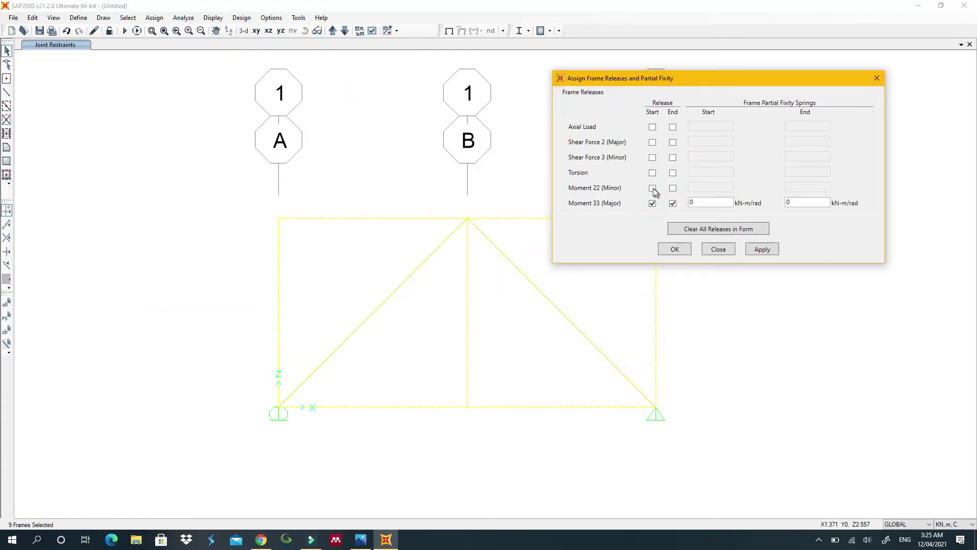
{"action": "left_click", "coordinate": [653, 188]}
{"action": "left_click", "coordinate": [672, 188]}
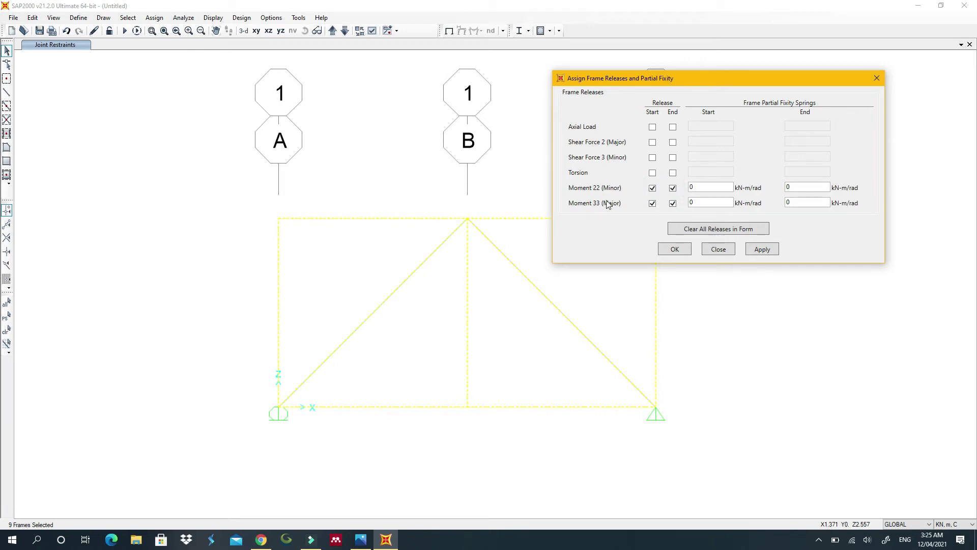
{"action": "left_click", "coordinate": [672, 173]}
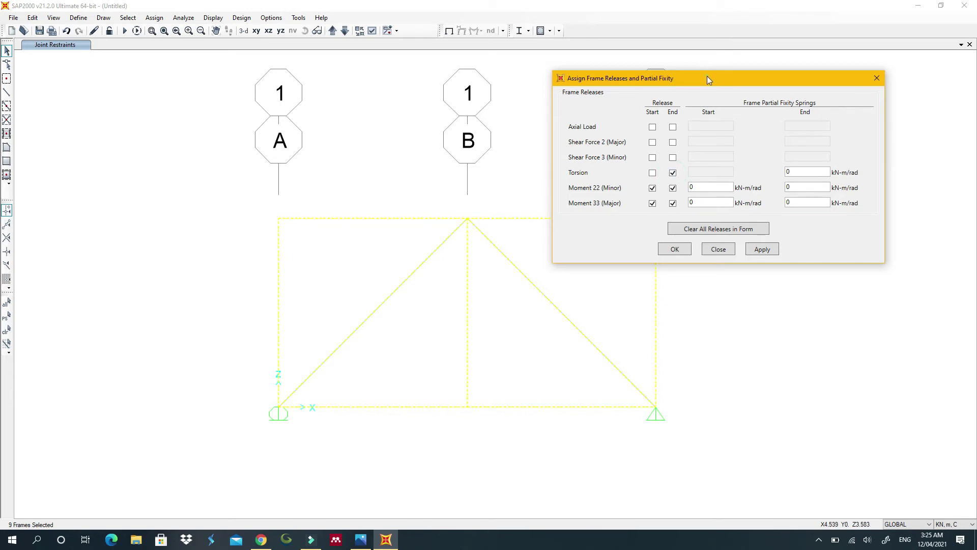
{"action": "left_click_drag", "start_coordinate": [707, 75], "coordinate": [282, 47]}
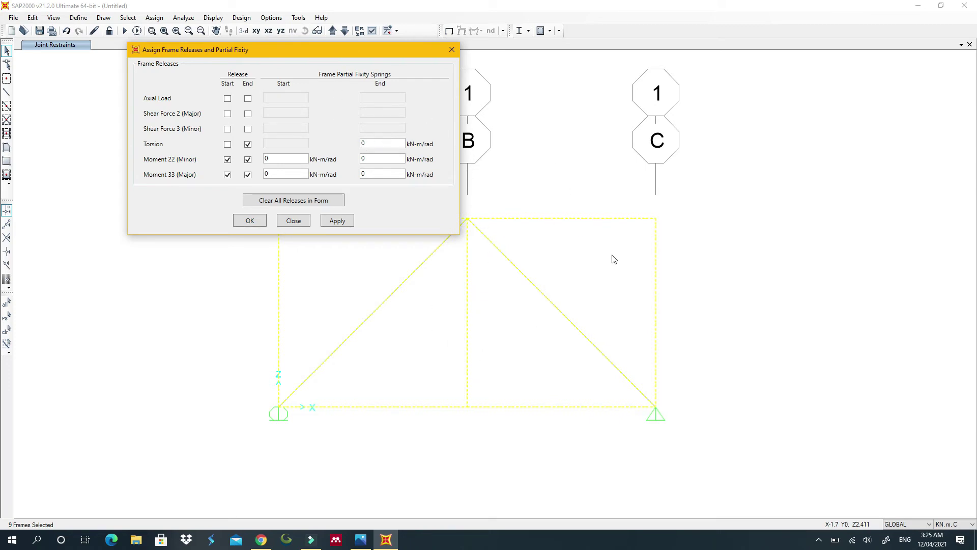
{"action": "left_click", "coordinate": [250, 221]}
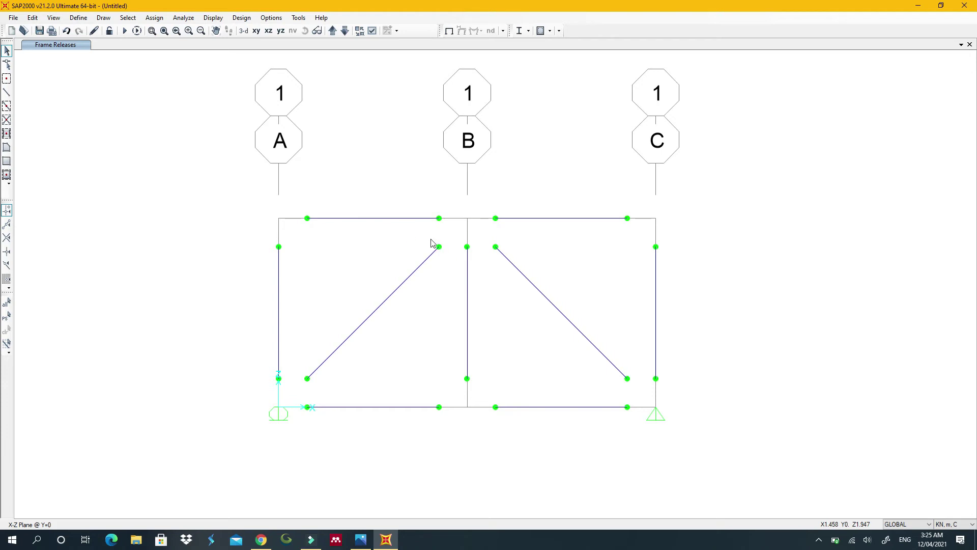
Step: Check the load at joint F in the reference figure and assign a DEAD joint force of -25 kN in Global Z to grid A's top joint
{"action": "middle_click_drag", "start_coordinate": [419, 244], "coordinate": [422, 282]}
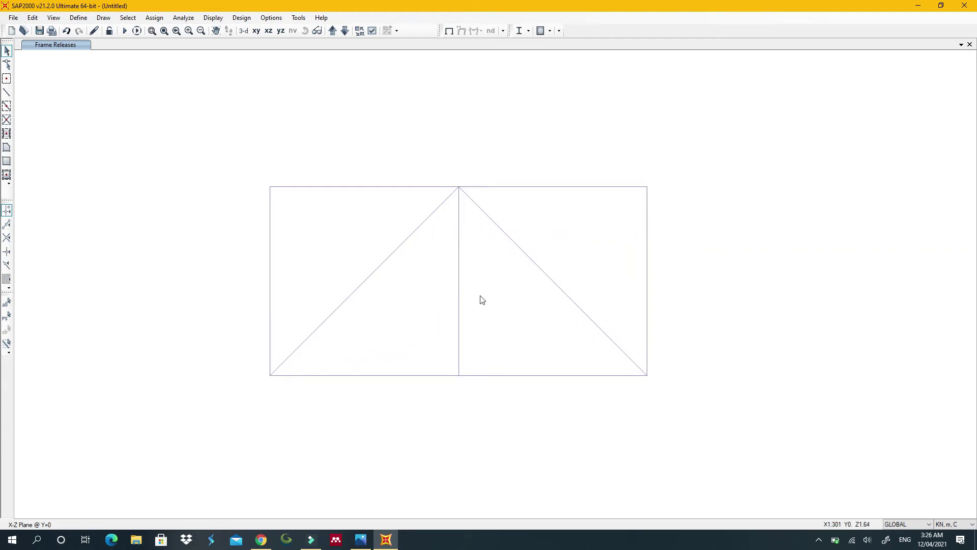
{"action": "middle_click_drag", "start_coordinate": [482, 300], "coordinate": [482, 305]}
{"action": "left_click", "coordinate": [360, 539]}
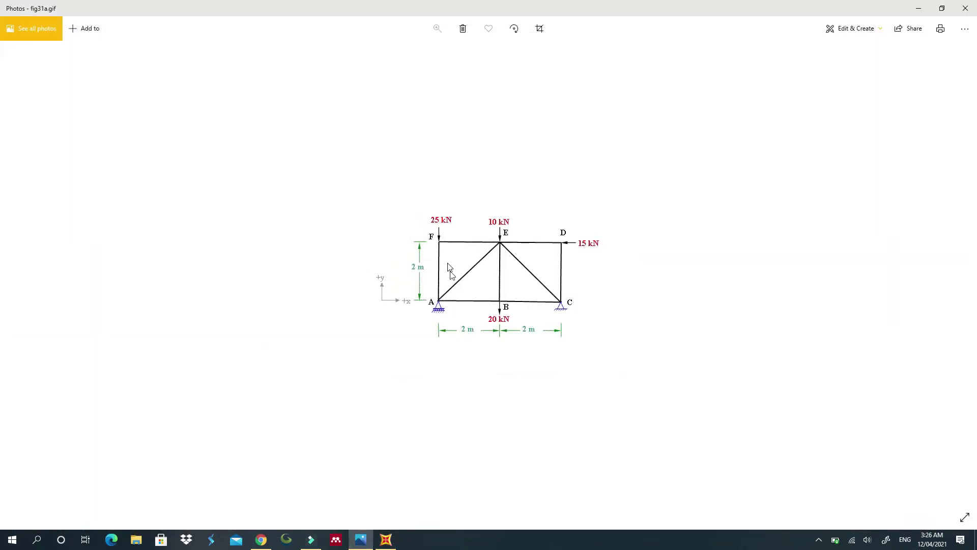
{"action": "left_click", "coordinate": [918, 8]}
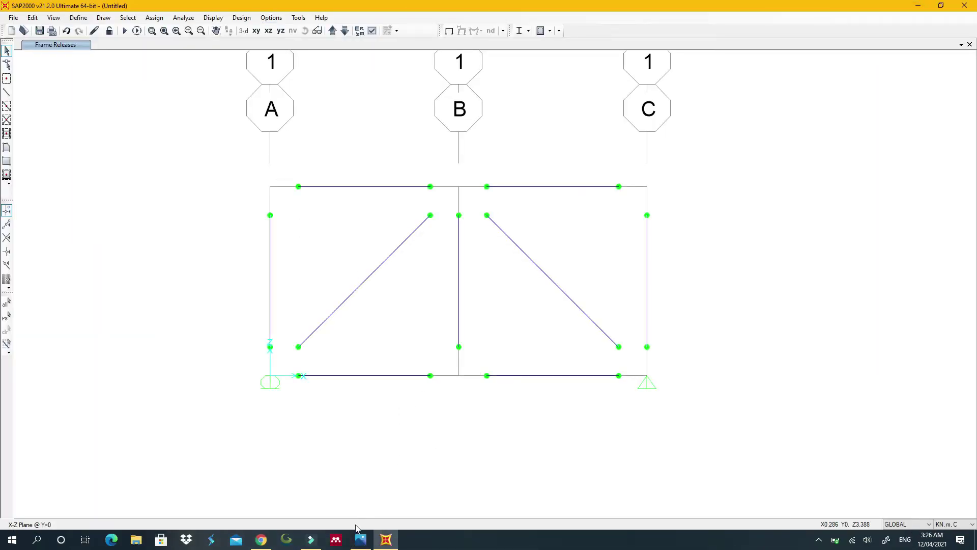
{"action": "left_click", "coordinate": [361, 539]}
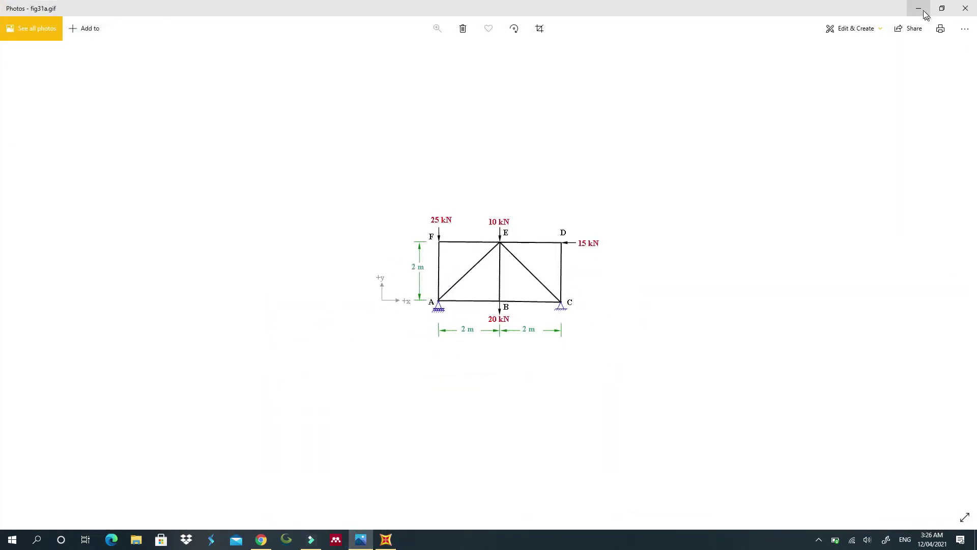
{"action": "left_click", "coordinate": [919, 9]}
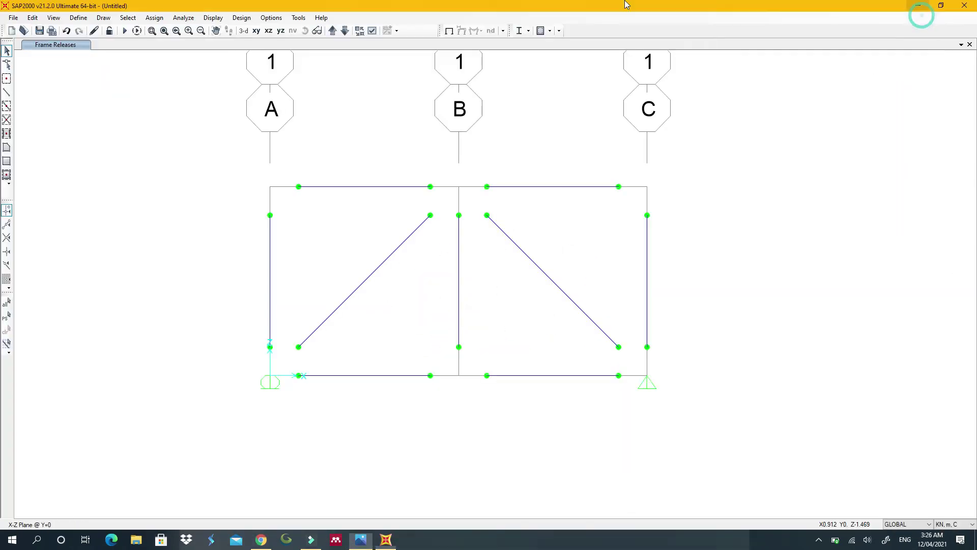
{"action": "left_click", "coordinate": [271, 189]}
{"action": "left_click", "coordinate": [154, 17]}
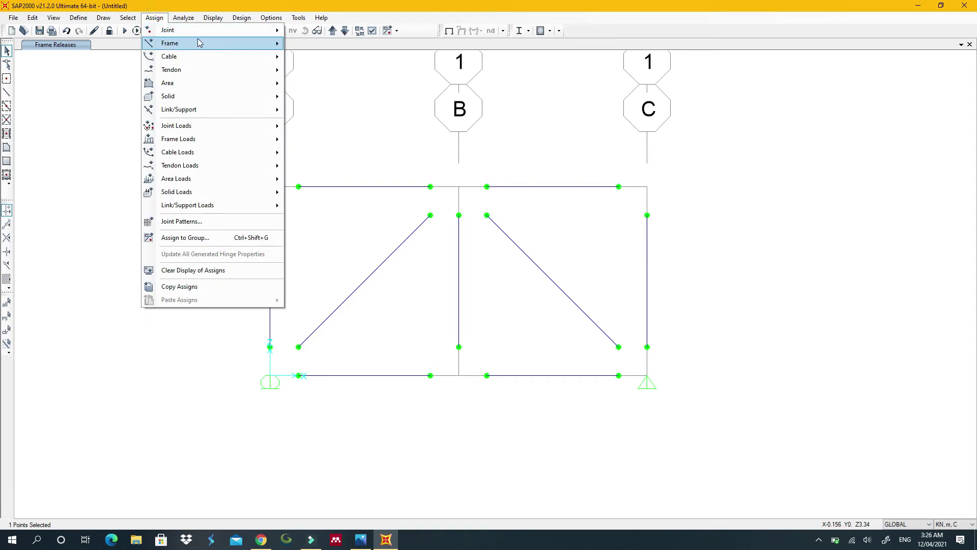
{"action": "mouse_move", "coordinate": [279, 130]}
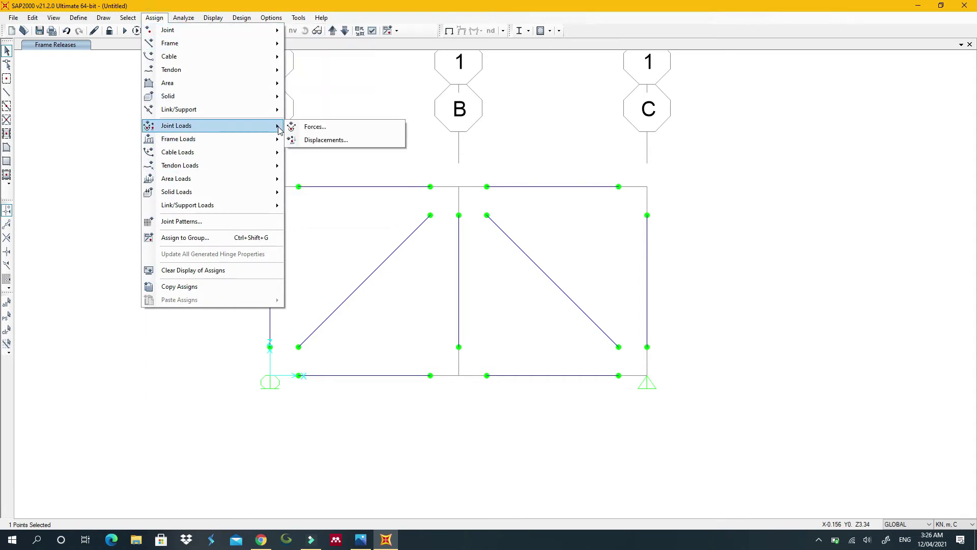
{"action": "left_click", "coordinate": [296, 127]}
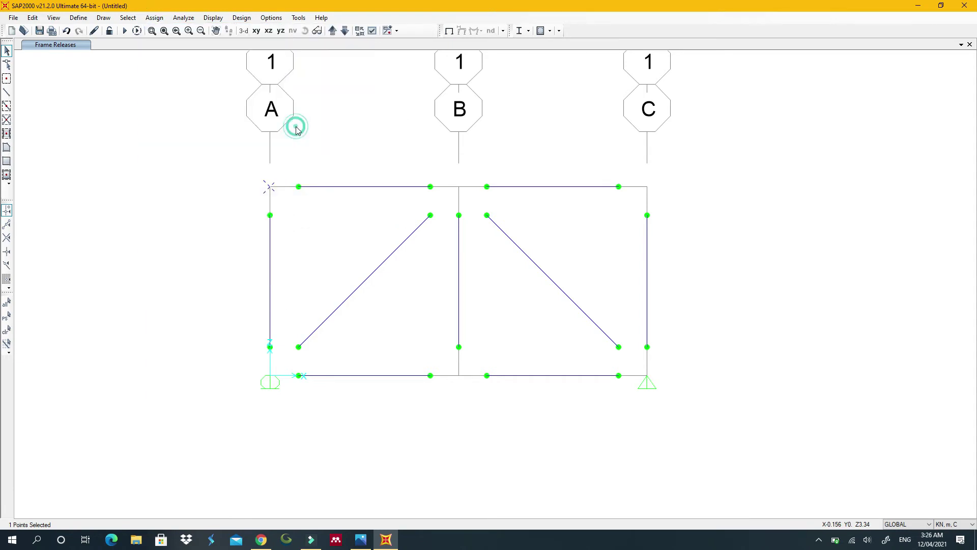
{"action": "left_click_drag", "start_coordinate": [468, 143], "coordinate": [586, 134]}
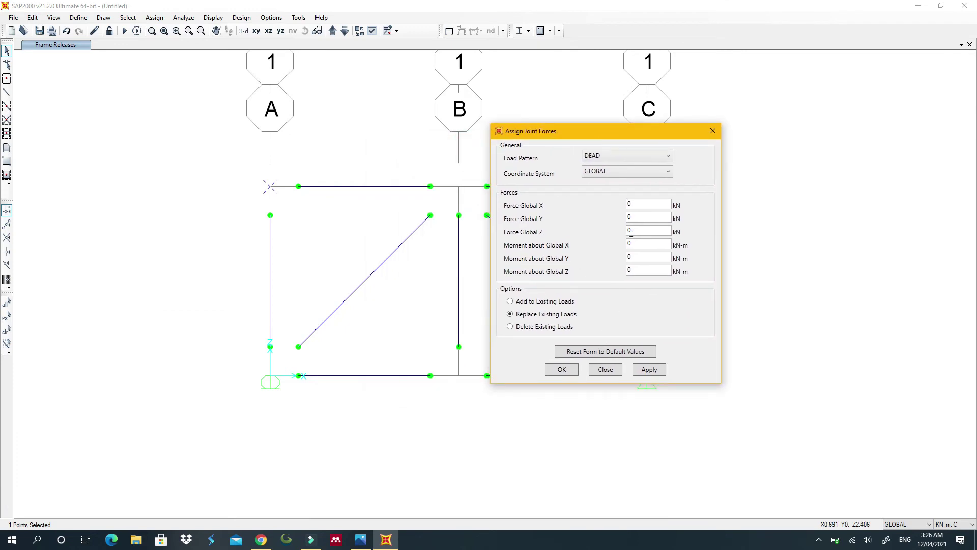
{"action": "left_click", "coordinate": [635, 230]}
{"action": "left_click", "coordinate": [647, 371]}
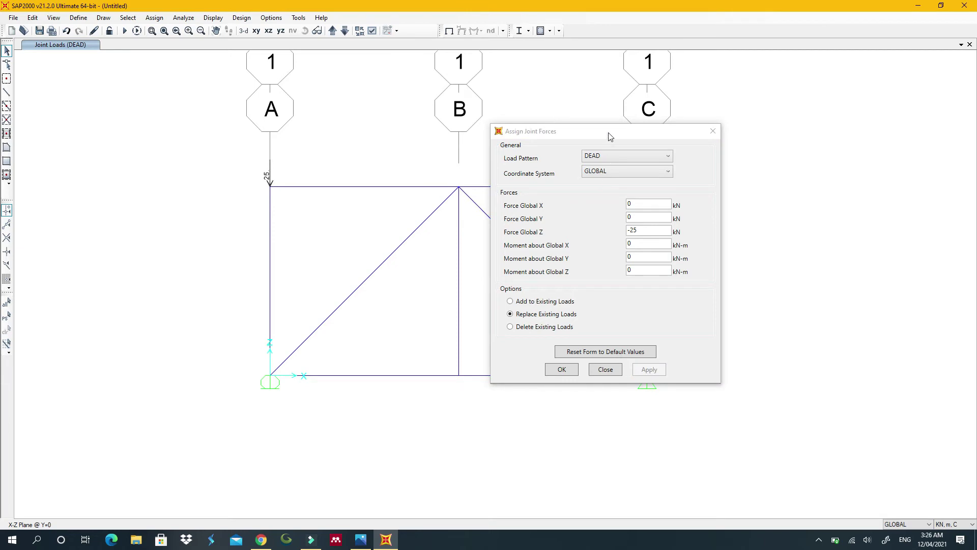
{"action": "left_click", "coordinate": [713, 133]}
Step: Check the load at joint E in the reference figure and assign a DEAD force of -10 kN in Global Z to the apex joint on grid B
{"action": "left_click", "coordinate": [361, 540]}
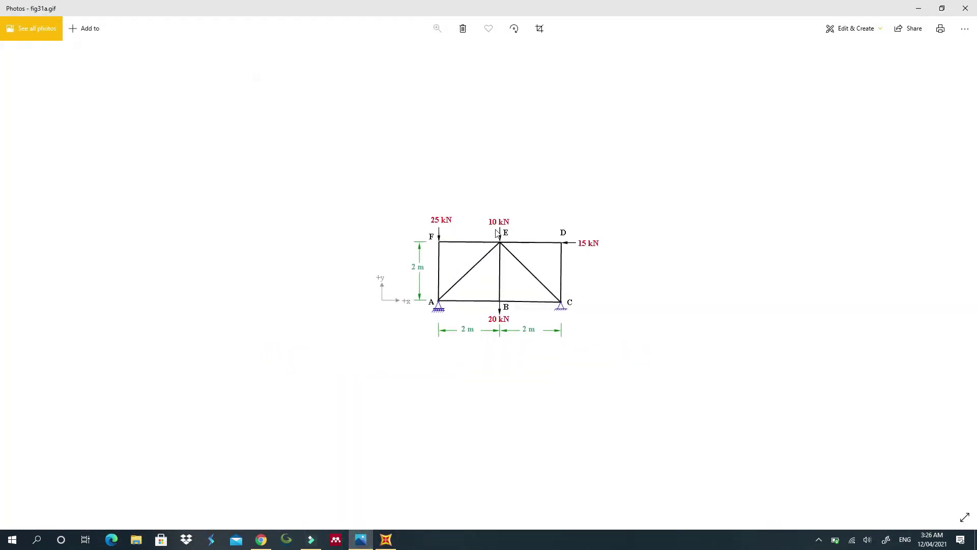
{"action": "left_click", "coordinate": [918, 8]}
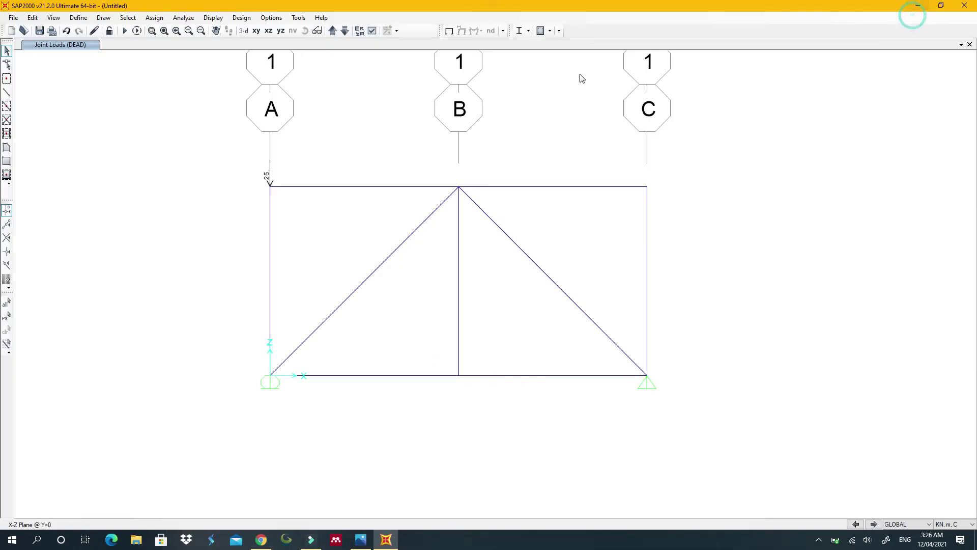
{"action": "left_click", "coordinate": [460, 186]}
{"action": "left_click", "coordinate": [154, 18]}
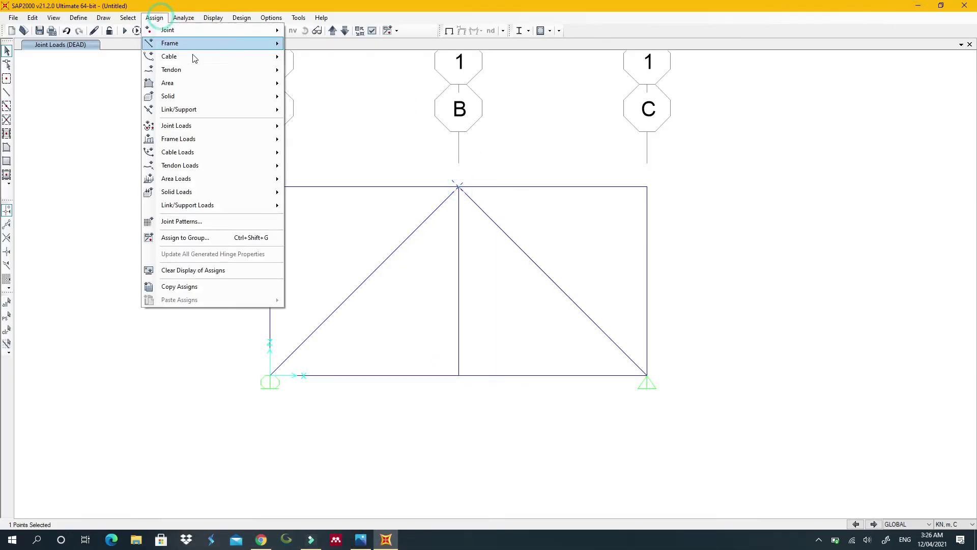
{"action": "left_click", "coordinate": [305, 126]}
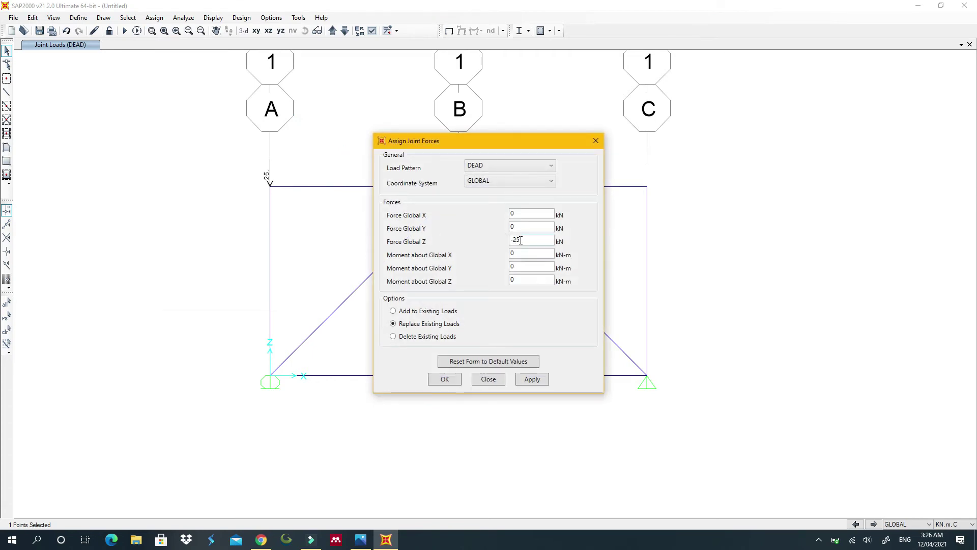
{"action": "double_click", "coordinate": [519, 241]}
{"action": "type", "text": "-2"}
{"action": "left_click_drag", "start_coordinate": [522, 144], "coordinate": [810, 103]}
{"action": "left_click", "coordinate": [821, 338]}
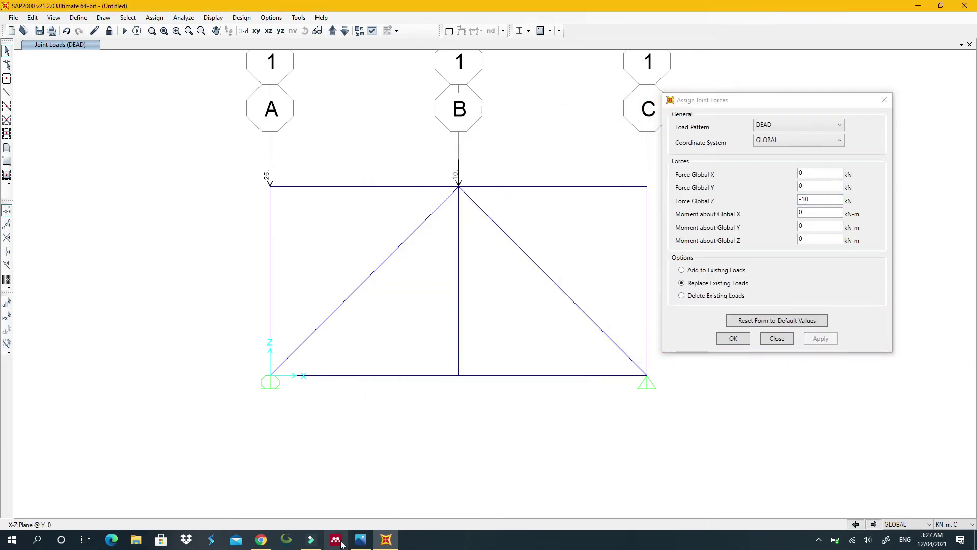
Step: Check the load at joint D in the reference figure and assign a DEAD force of -15 kN in Global X to grid C's top joint
{"action": "left_click", "coordinate": [360, 539]}
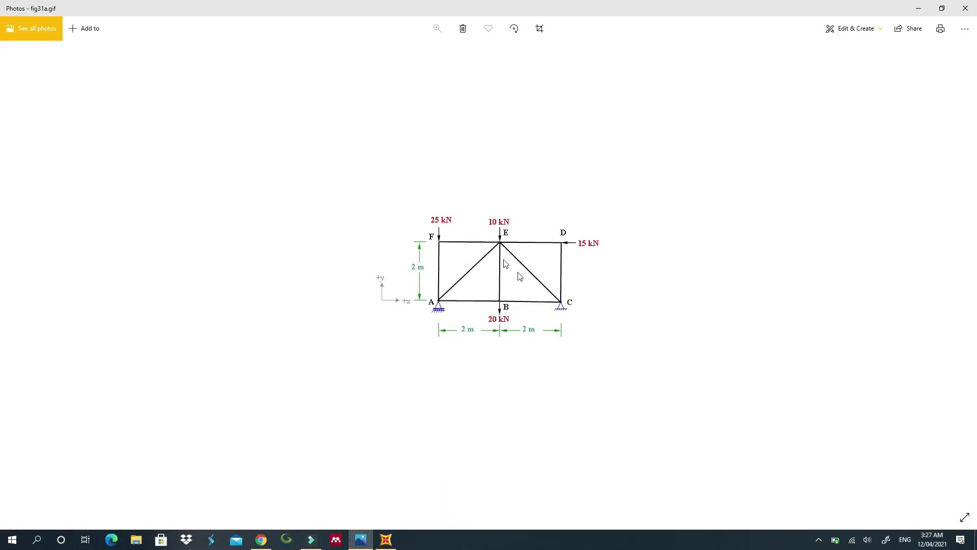
{"action": "left_click", "coordinate": [921, 6]}
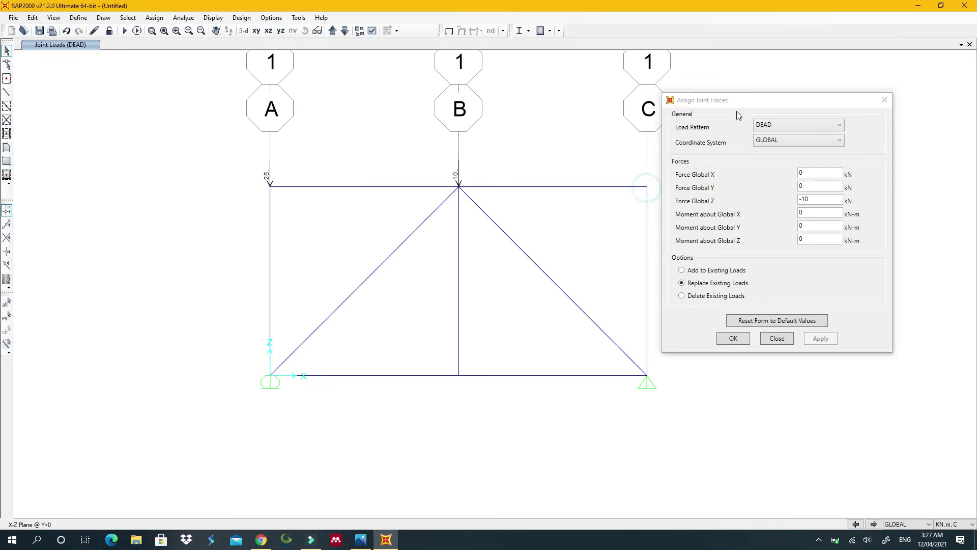
{"action": "left_click", "coordinate": [647, 187]}
{"action": "left_click_drag", "start_coordinate": [739, 101], "coordinate": [783, 96]}
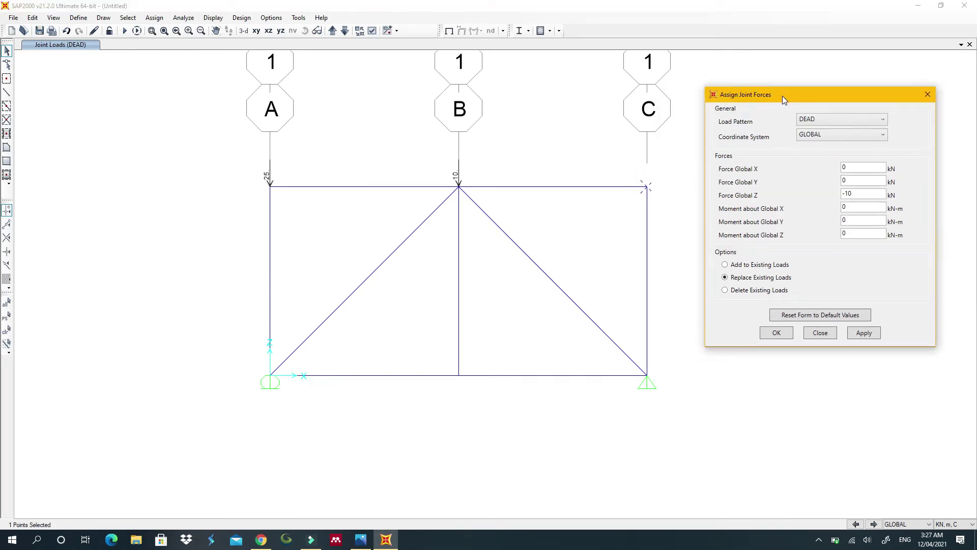
{"action": "double_click", "coordinate": [861, 194]}
{"action": "type", "text": "0"}
{"action": "left_click", "coordinate": [865, 167]}
{"action": "left_click", "coordinate": [864, 333]}
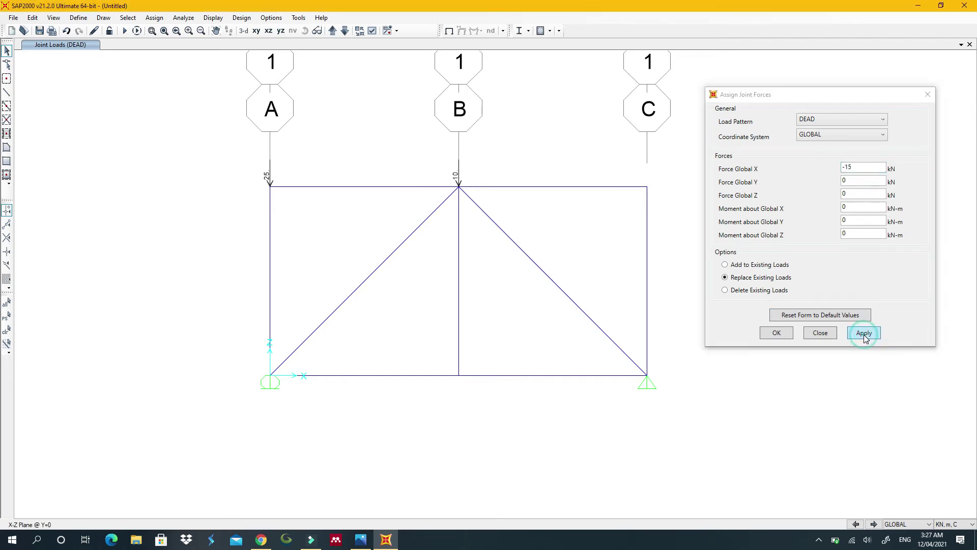
Step: Check the load at joint B in the reference figure and assign a DEAD force of -20 kN in Global Z to the bottom chord's middle joint
{"action": "left_click", "coordinate": [360, 539]}
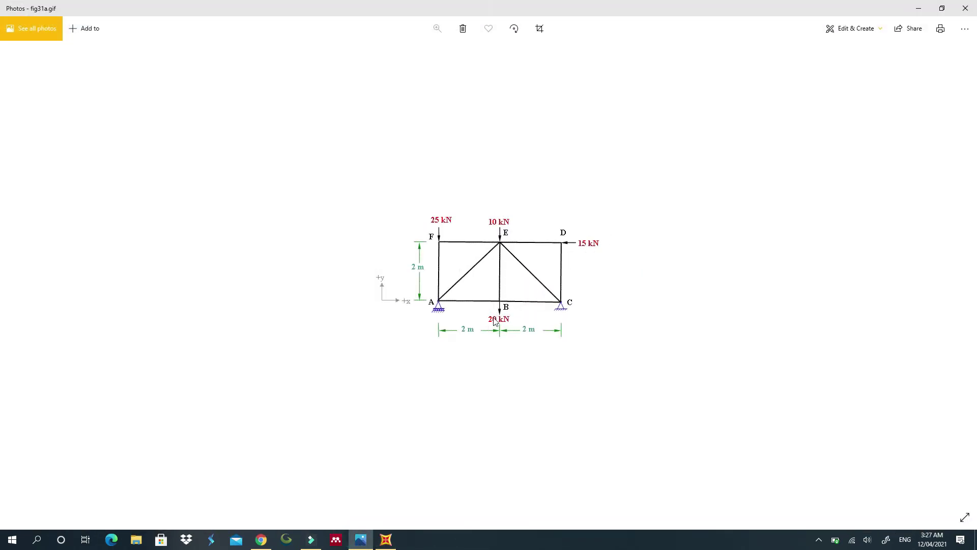
{"action": "left_click", "coordinate": [919, 7]}
{"action": "left_click", "coordinate": [458, 377]}
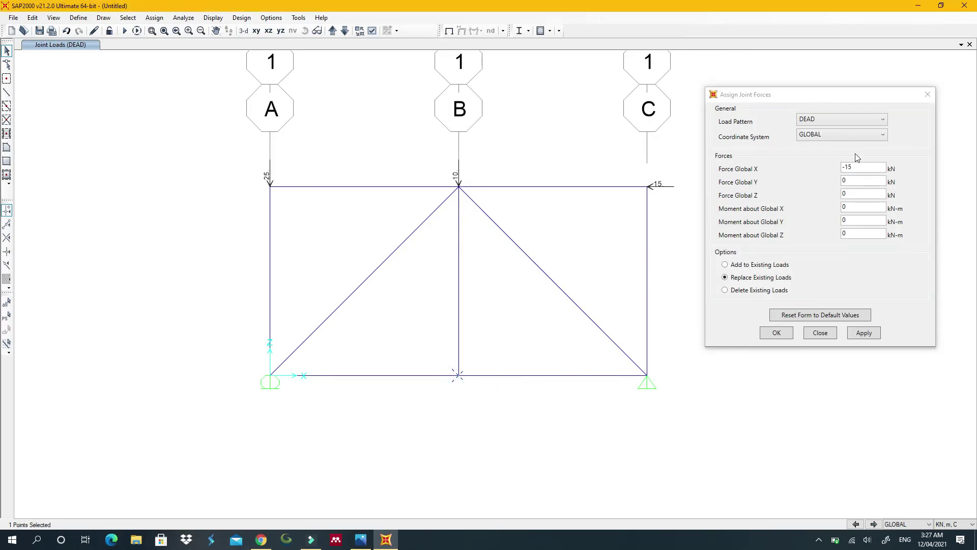
{"action": "left_click", "coordinate": [860, 167]}
{"action": "type", "text": "0"}
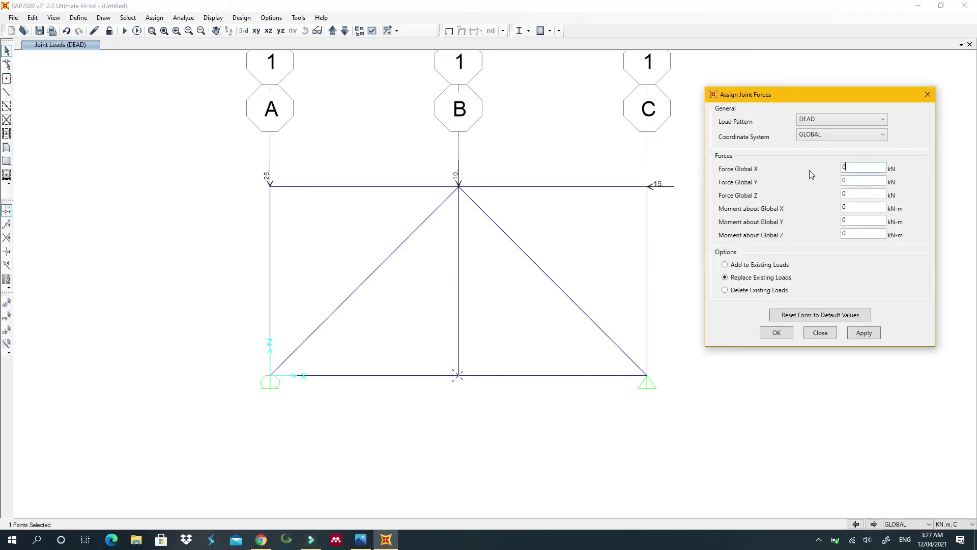
{"action": "left_click", "coordinate": [850, 194]}
{"action": "left_click", "coordinate": [360, 540]}
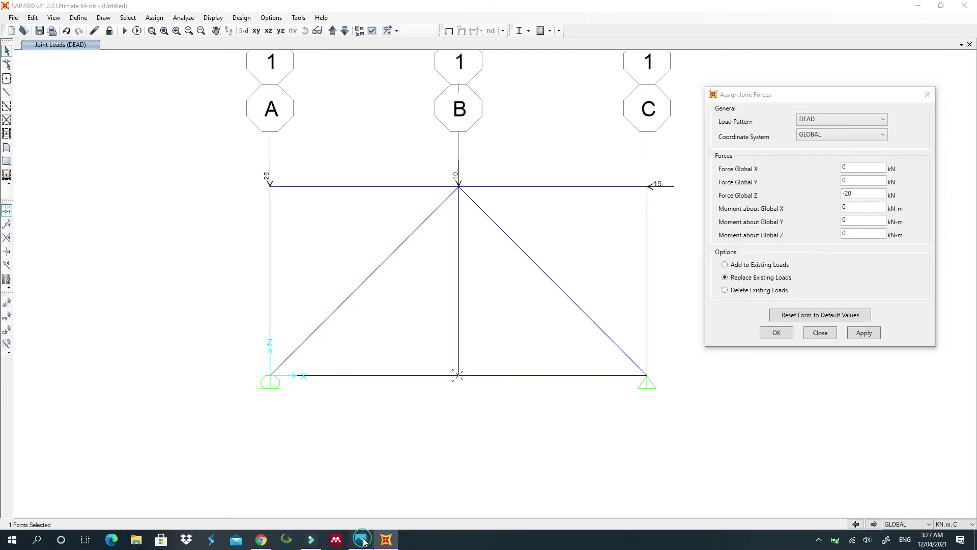
{"action": "left_click", "coordinate": [920, 6]}
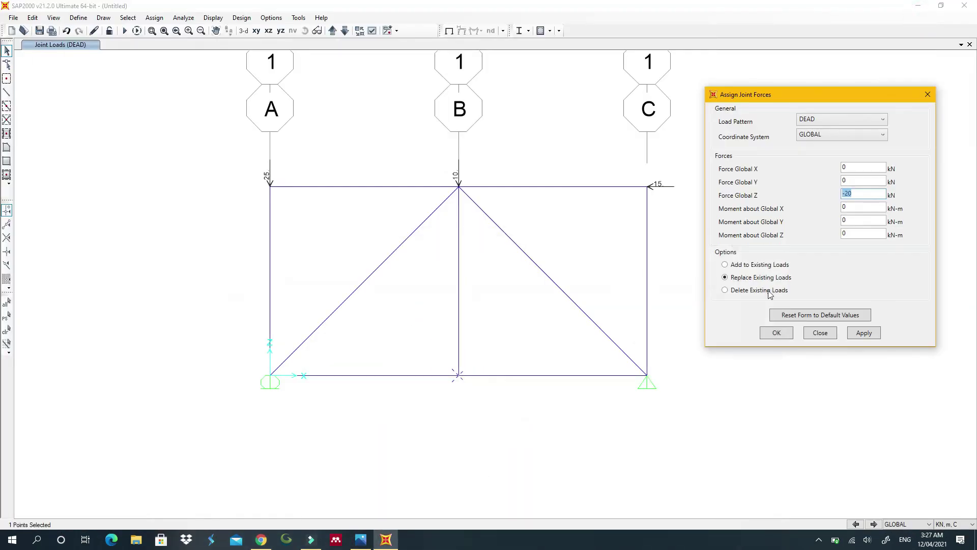
{"action": "left_click", "coordinate": [864, 334]}
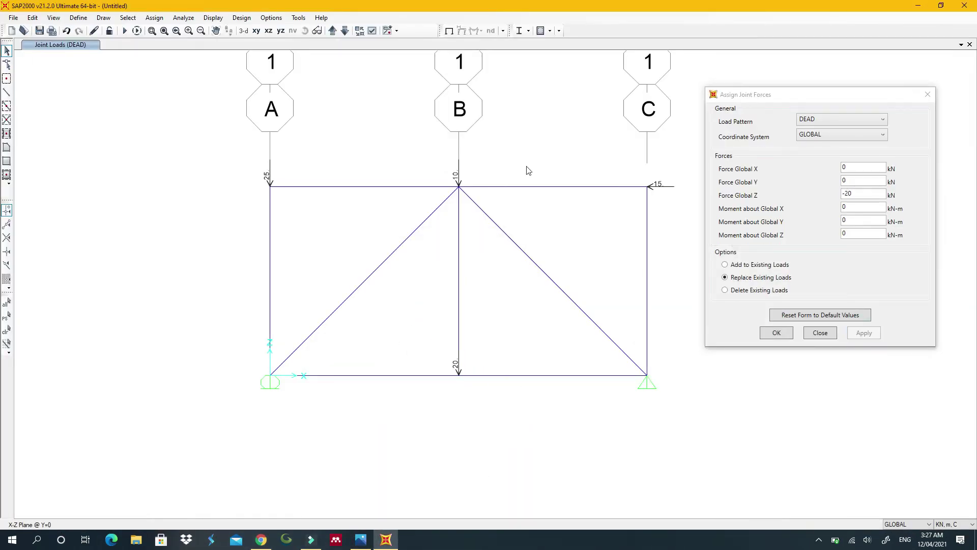
{"action": "left_click", "coordinate": [928, 95]}
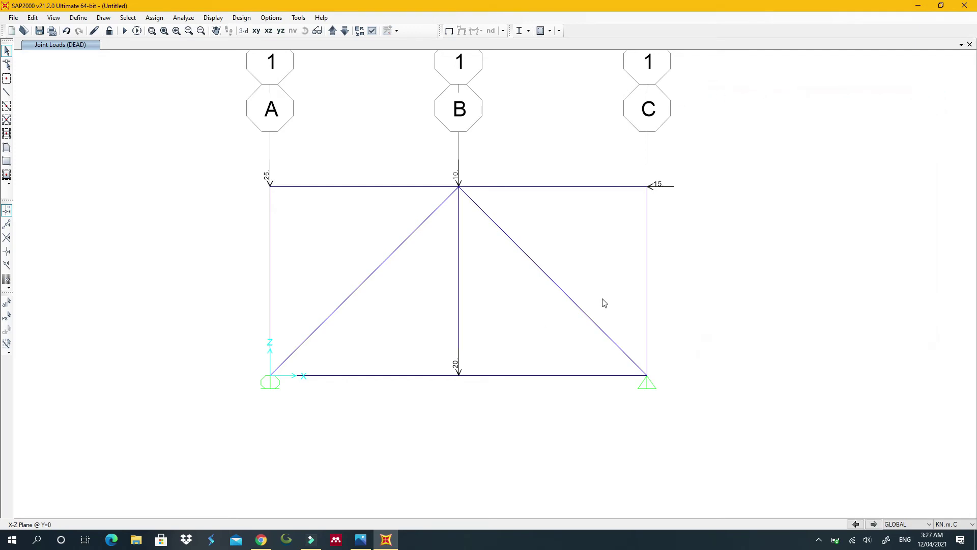
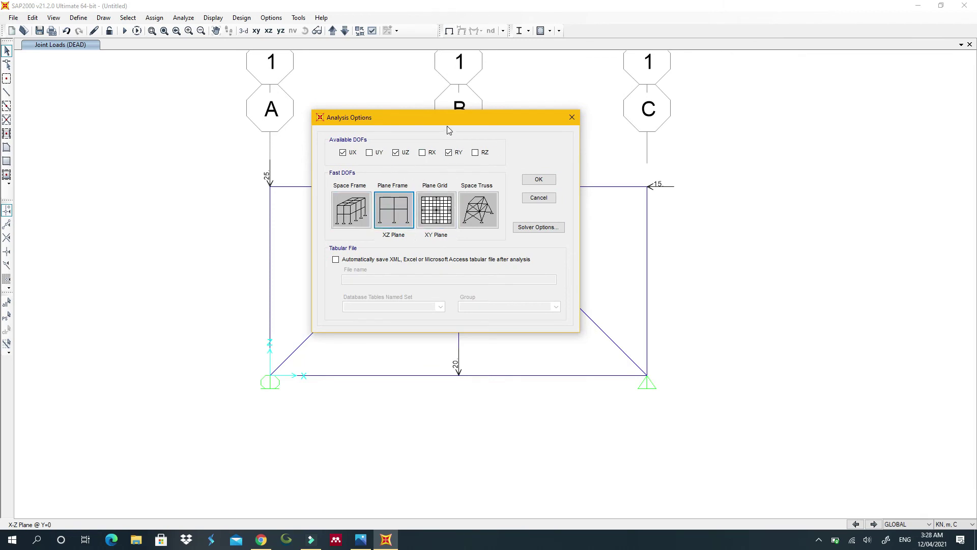
Step: Accept the XZ Plane Frame analysis options and set only the DEAD load case to run, leaving MODAL as Do Not Run
{"action": "left_click_drag", "start_coordinate": [448, 122], "coordinate": [557, 108]}
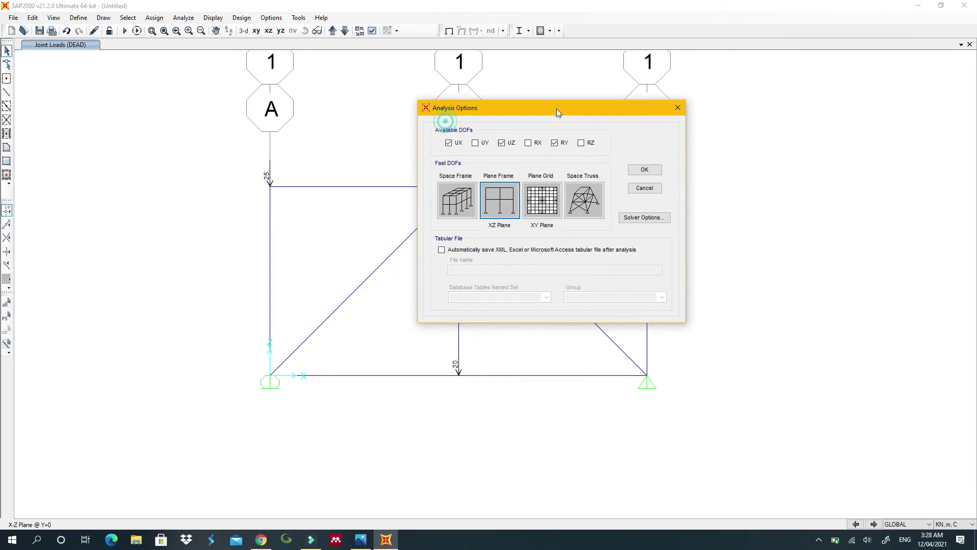
{"action": "left_click", "coordinate": [656, 165]}
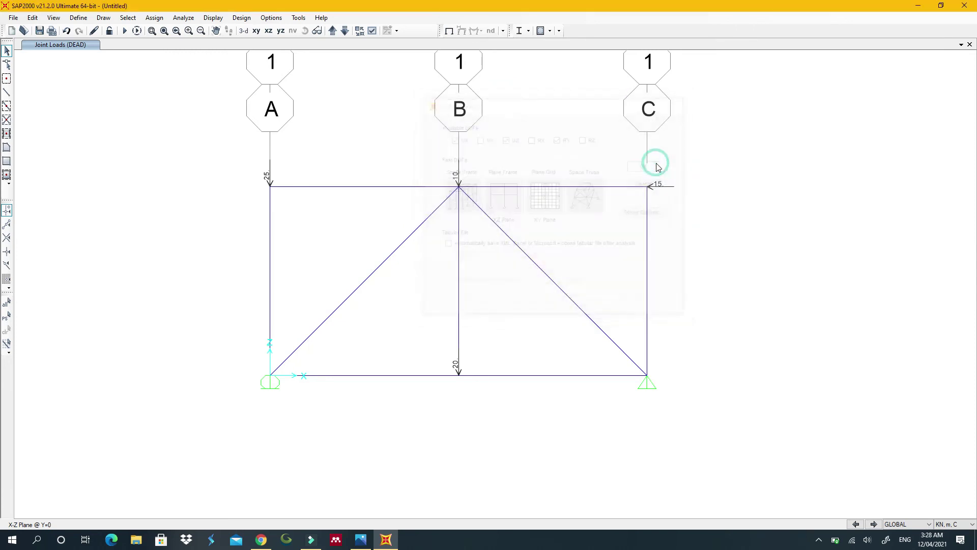
{"action": "left_click", "coordinate": [184, 19]}
{"action": "left_click", "coordinate": [237, 87]}
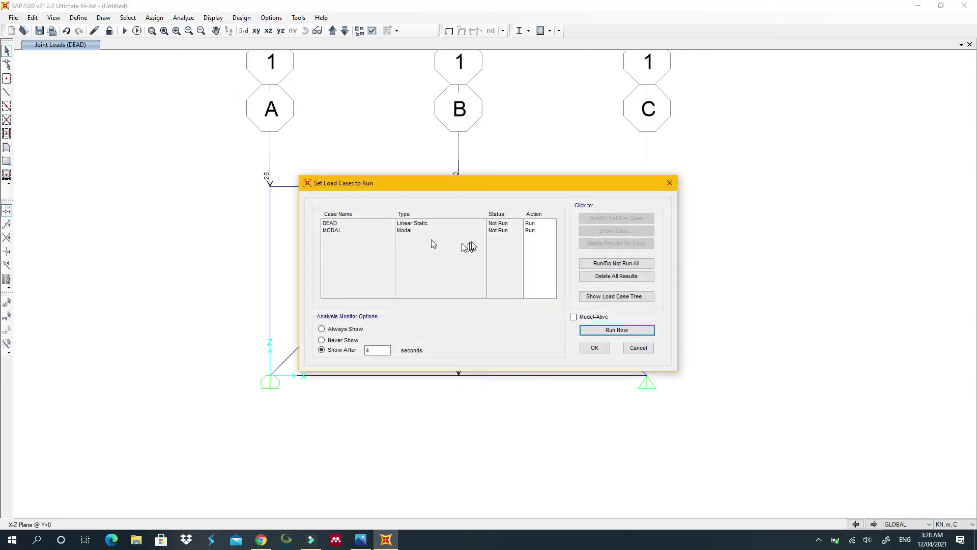
{"action": "left_click", "coordinate": [531, 232]}
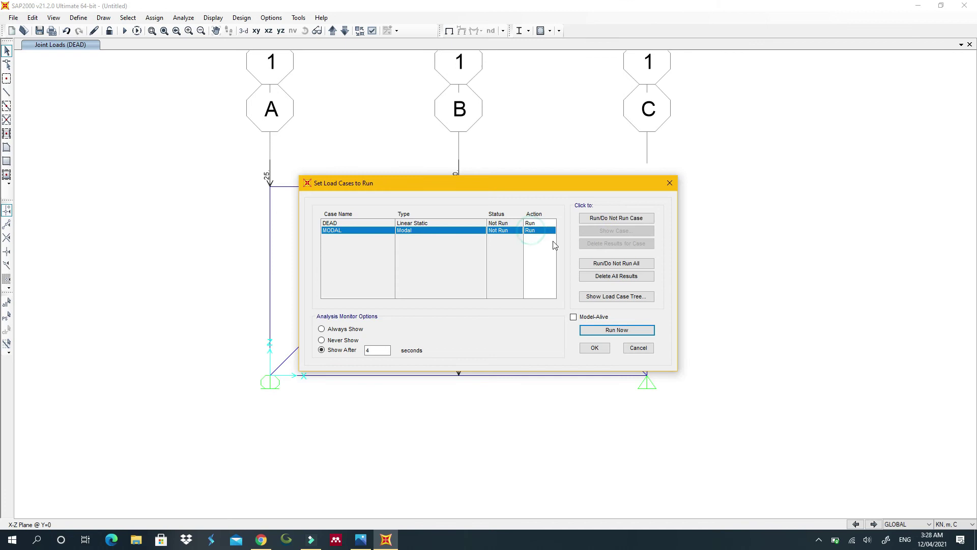
{"action": "left_click", "coordinate": [594, 263]}
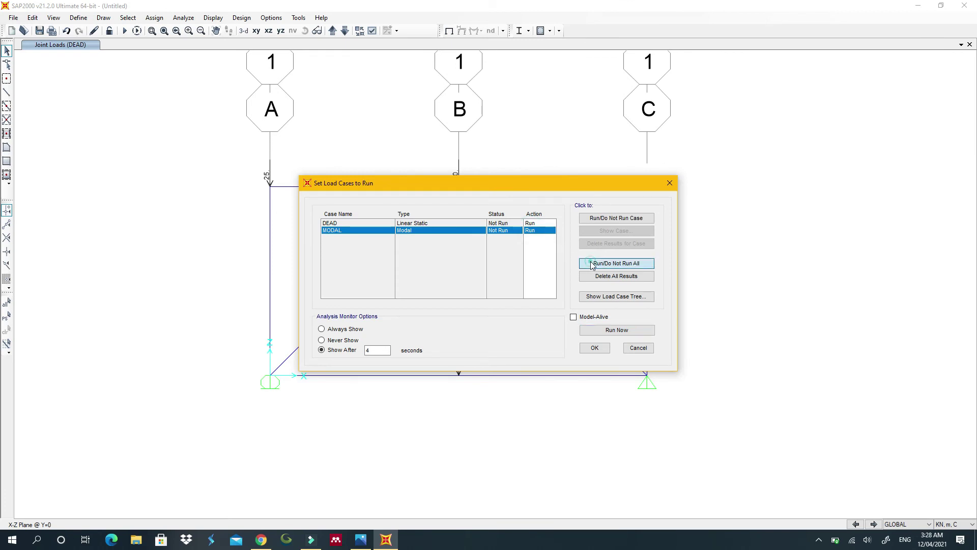
{"action": "left_click", "coordinate": [532, 224]}
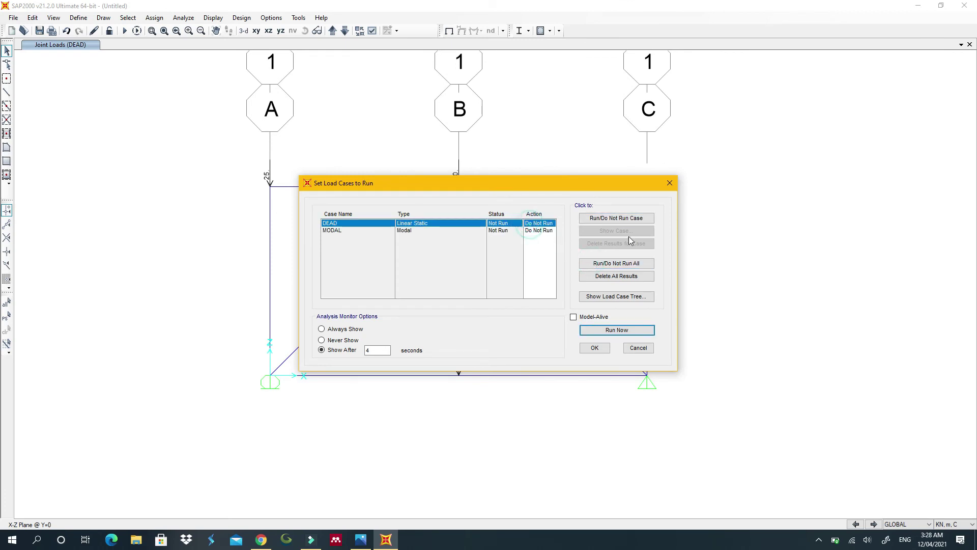
{"action": "left_click", "coordinate": [602, 219]}
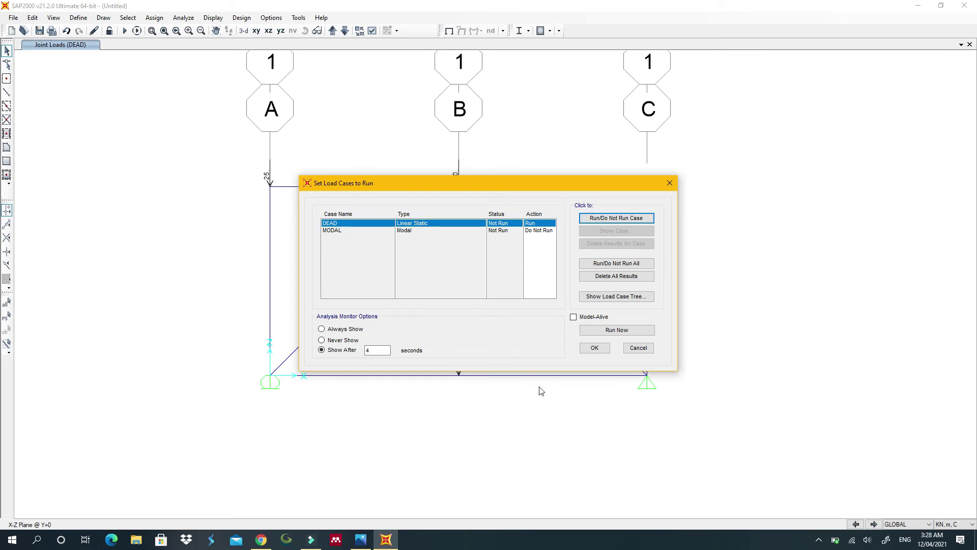
Step: Run the analysis and save the model as Example 2 in the Sap2000 documents folder
{"action": "left_click", "coordinate": [606, 330]}
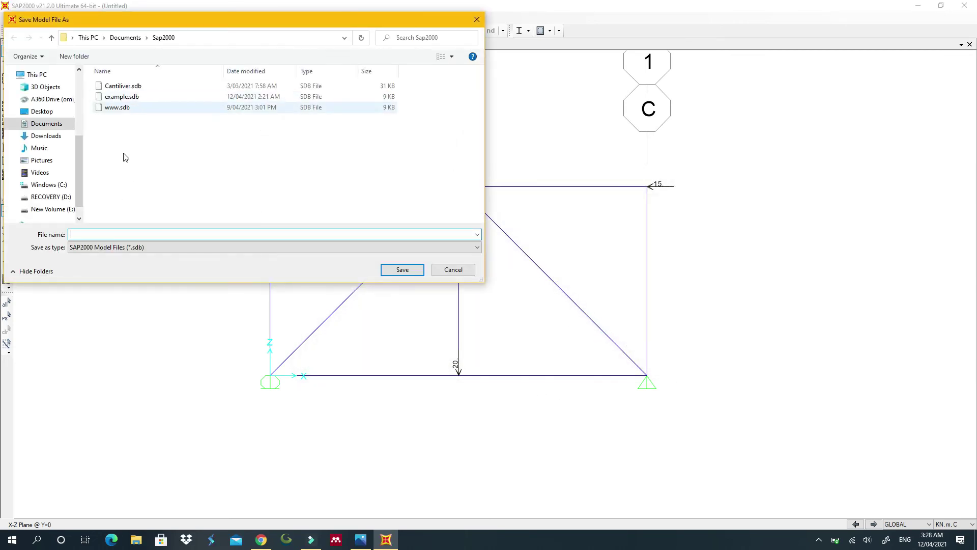
{"action": "type", "text": "Example 2"}
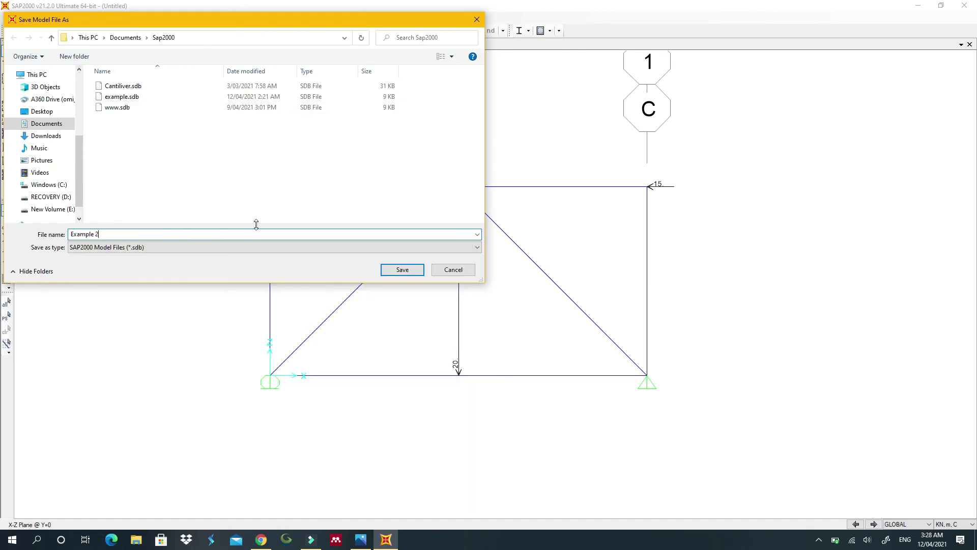
{"action": "left_click", "coordinate": [395, 271]}
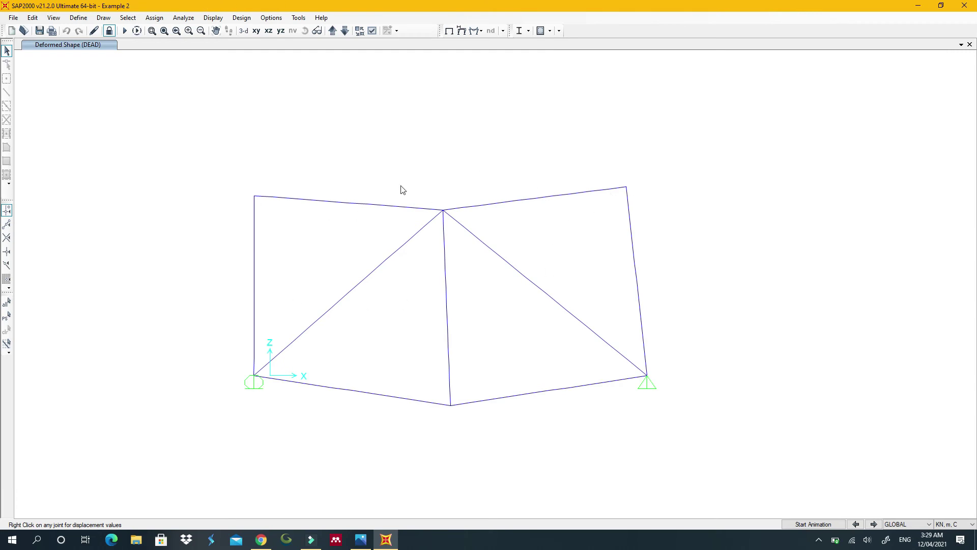
Step: View the truss's deformed shape settings for the DEAD case and inspect the displacement of the apex joint
{"action": "left_click", "coordinate": [205, 19]}
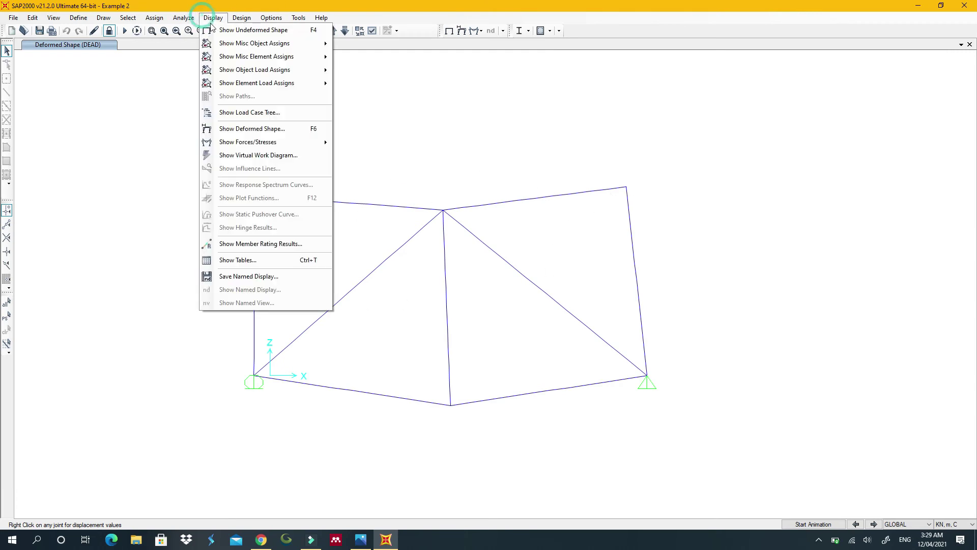
{"action": "left_click", "coordinate": [311, 131]}
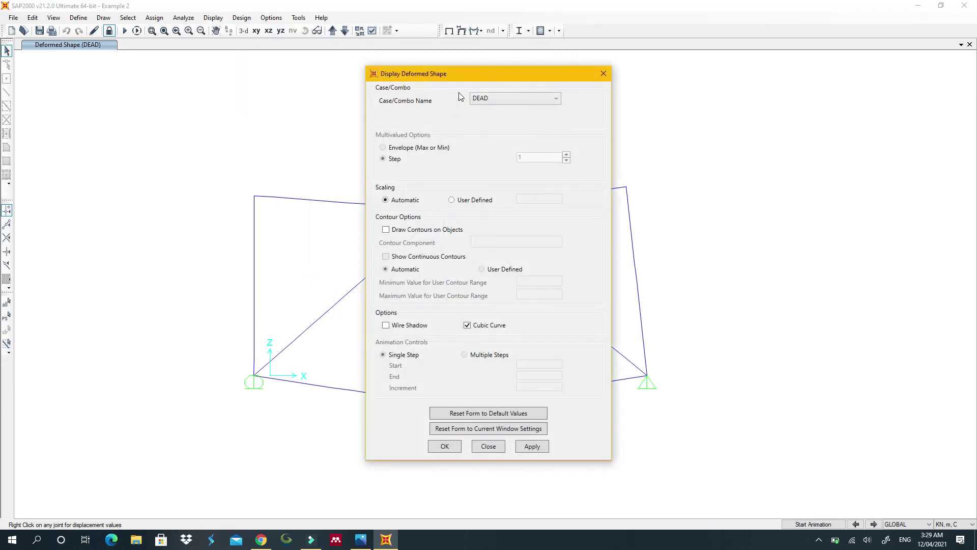
{"action": "left_click_drag", "start_coordinate": [460, 76], "coordinate": [179, 66]}
{"action": "left_click", "coordinate": [393, 204]}
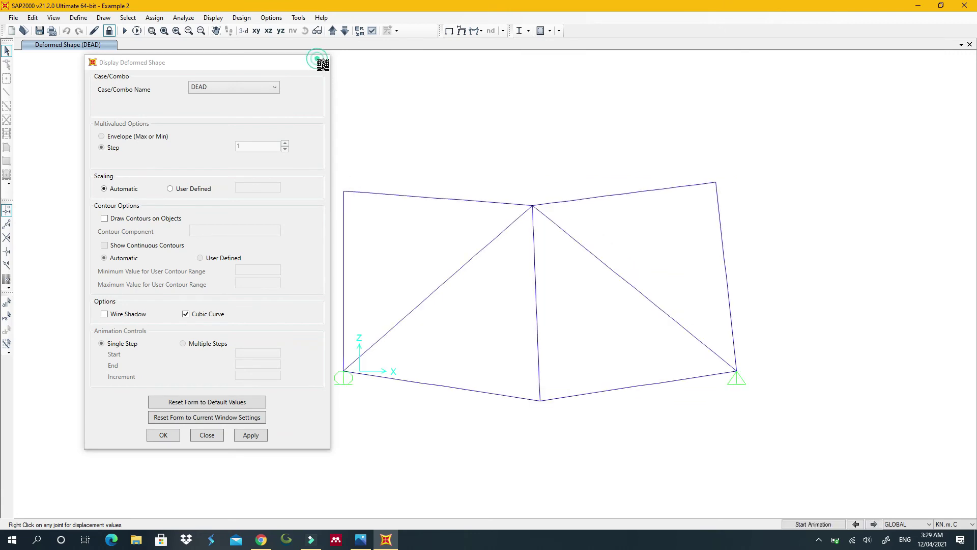
{"action": "left_click", "coordinate": [322, 62]}
{"action": "right_click", "coordinate": [533, 206]}
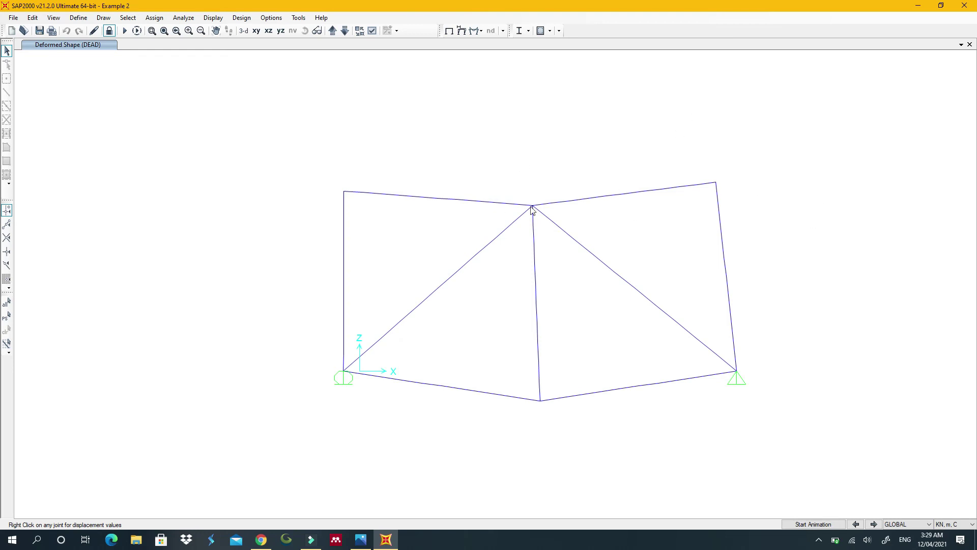
{"action": "mouse_move", "coordinate": [533, 207]}
Step: Display the support joint reactions for the DEAD case as arrows and examine them
{"action": "left_click", "coordinate": [213, 18]}
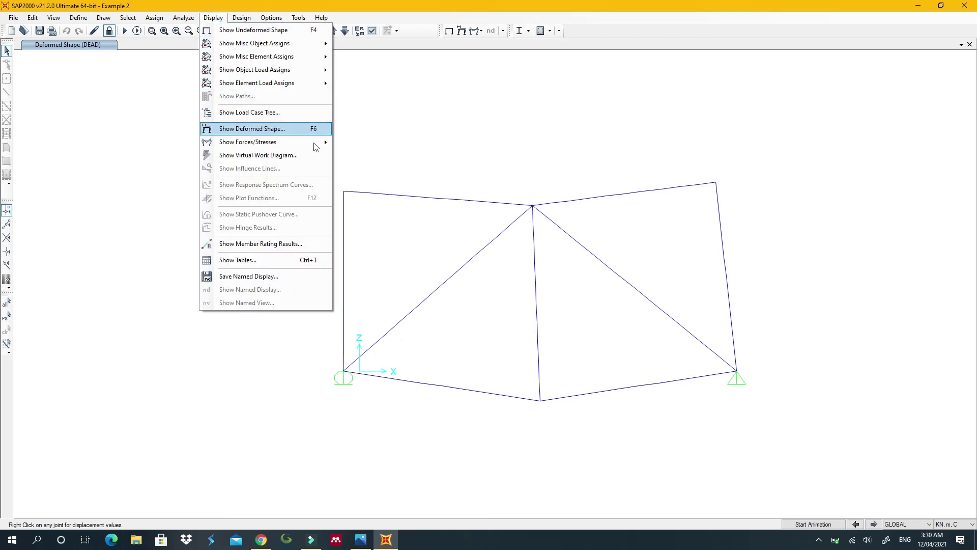
{"action": "mouse_move", "coordinate": [316, 143]}
{"action": "left_click", "coordinate": [351, 143]}
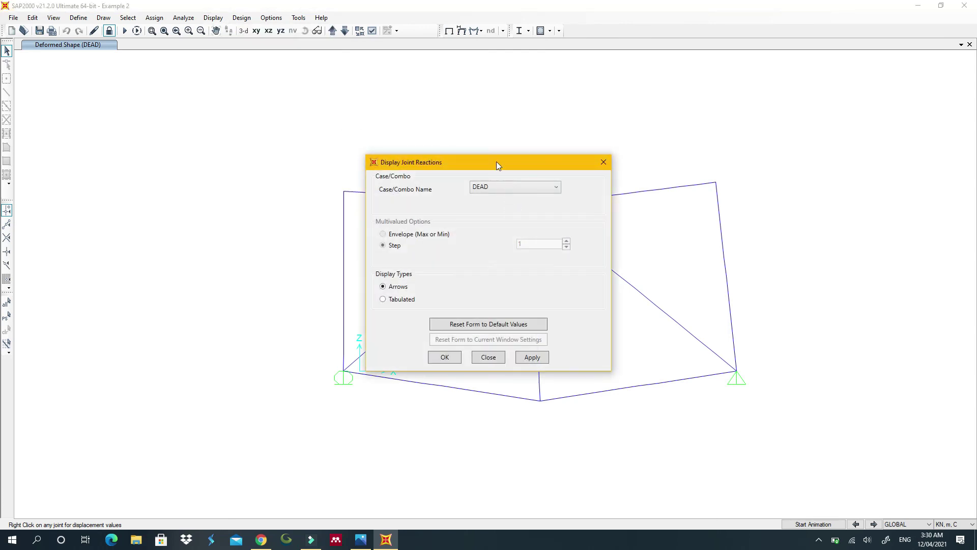
{"action": "left_click_drag", "start_coordinate": [496, 161], "coordinate": [317, 93]}
{"action": "left_click", "coordinate": [350, 290]}
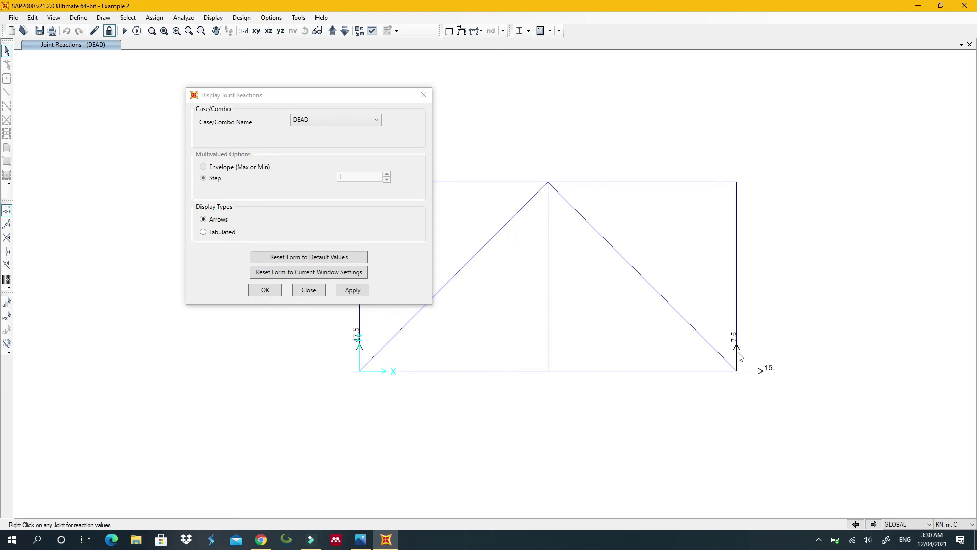
{"action": "left_click", "coordinate": [426, 96]}
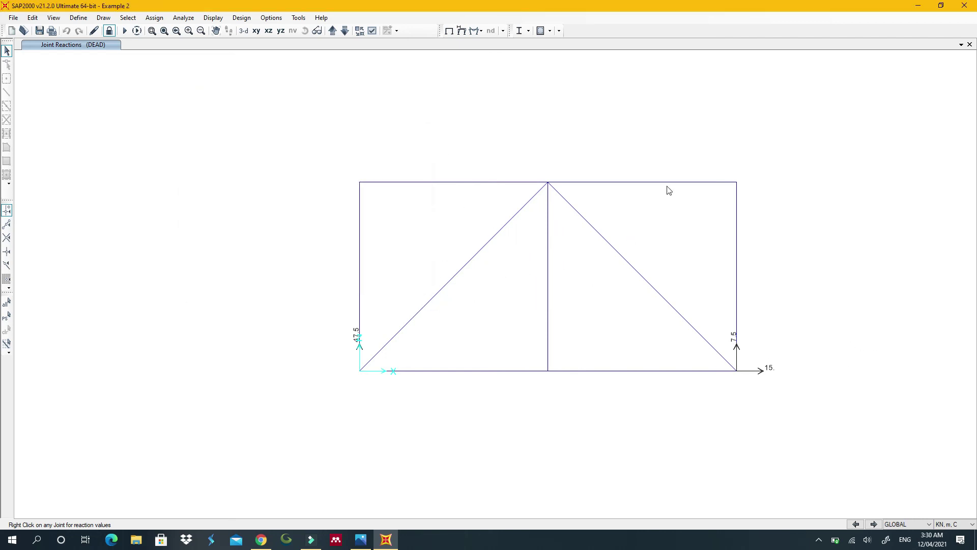
Step: Display the frame axial force diagram for the DEAD case with values shown and examine the force in each truss member
{"action": "left_click", "coordinate": [213, 18]}
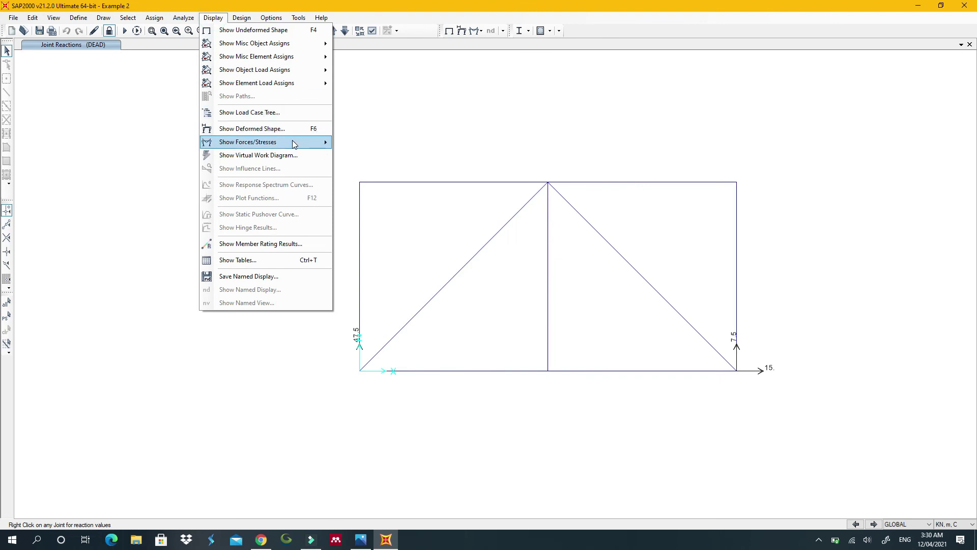
{"action": "mouse_move", "coordinate": [298, 142]}
{"action": "left_click", "coordinate": [351, 171]}
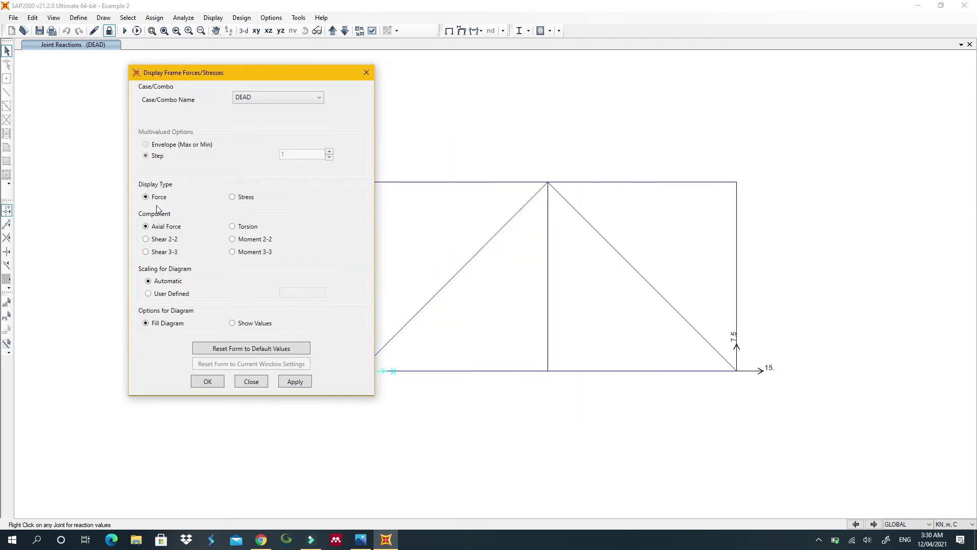
{"action": "left_click", "coordinate": [235, 323]}
{"action": "left_click", "coordinate": [294, 381]}
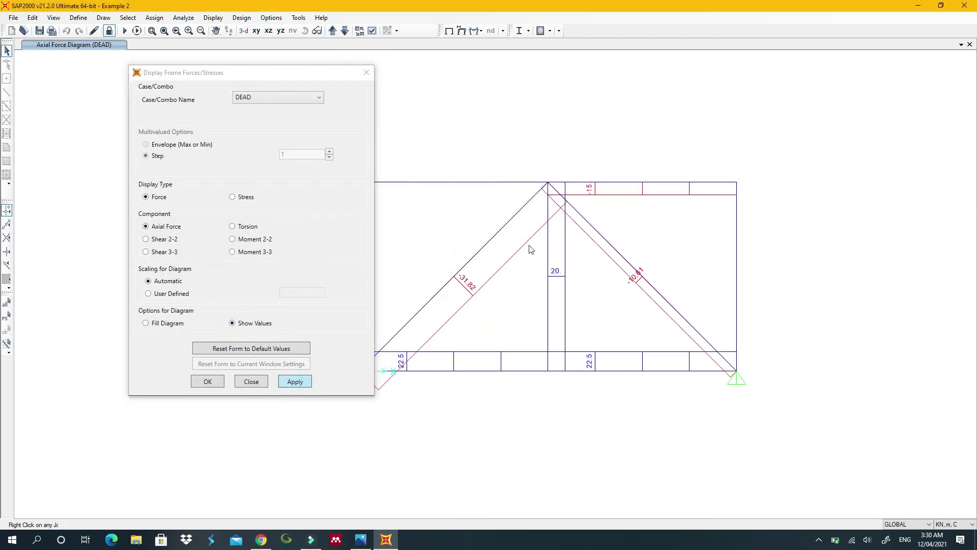
{"action": "left_click_drag", "start_coordinate": [333, 72], "coordinate": [230, 45]}
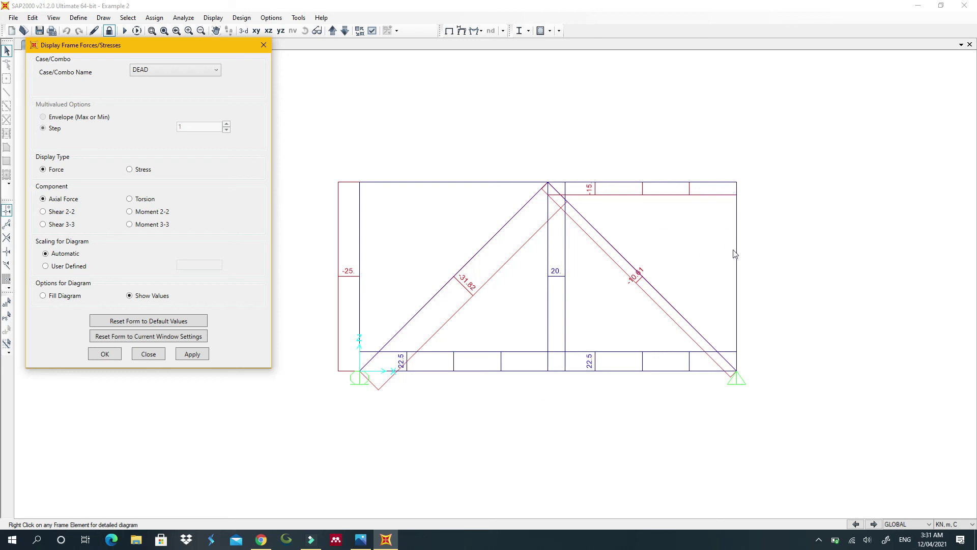
{"action": "left_click", "coordinate": [264, 47]}
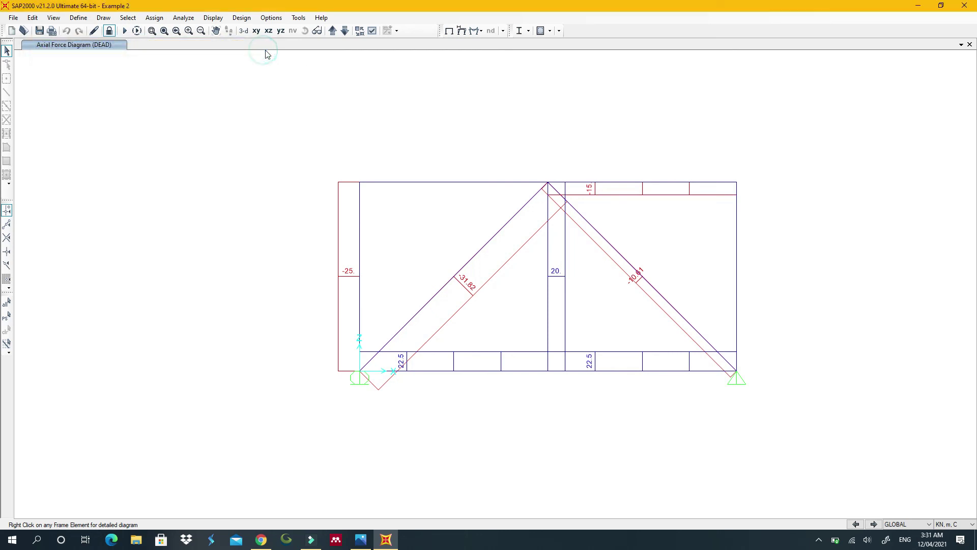